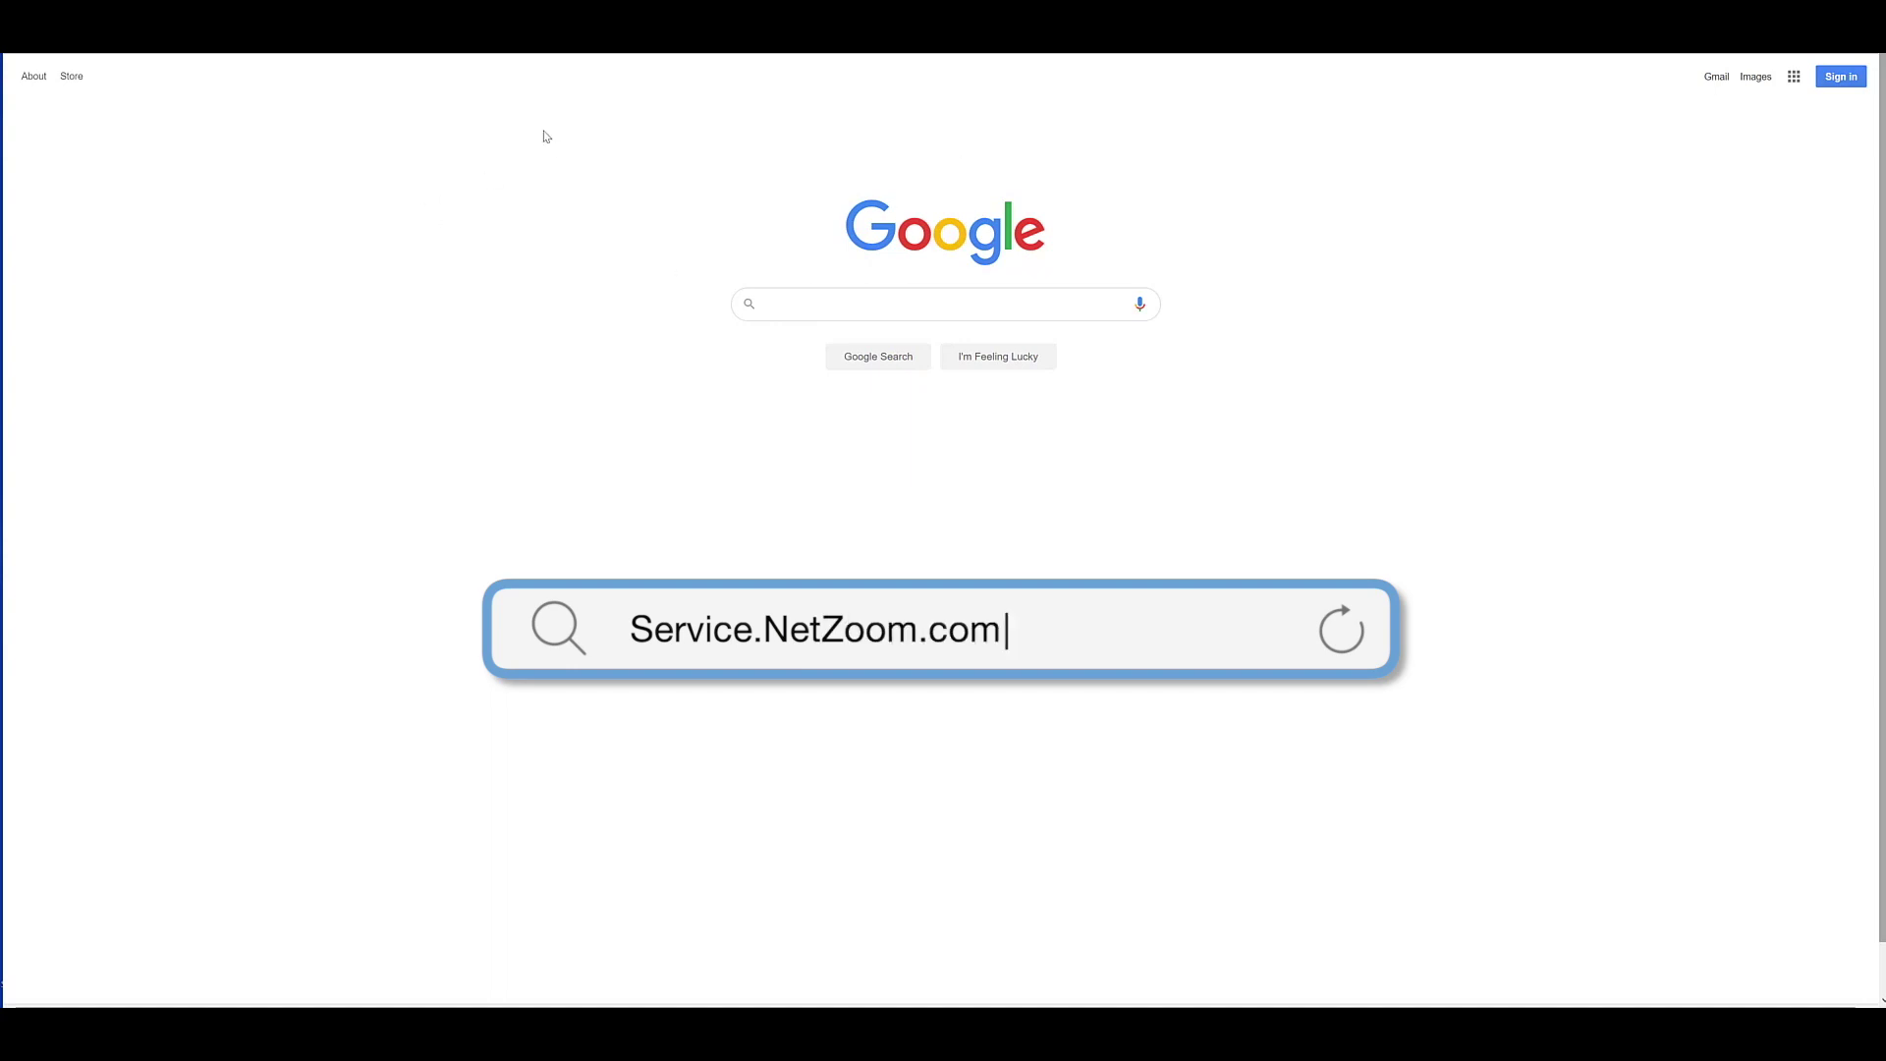
On service.netzoom.com, view the new-user registration form, then return to the login screen.
{"action": "type", "text": "servi"}
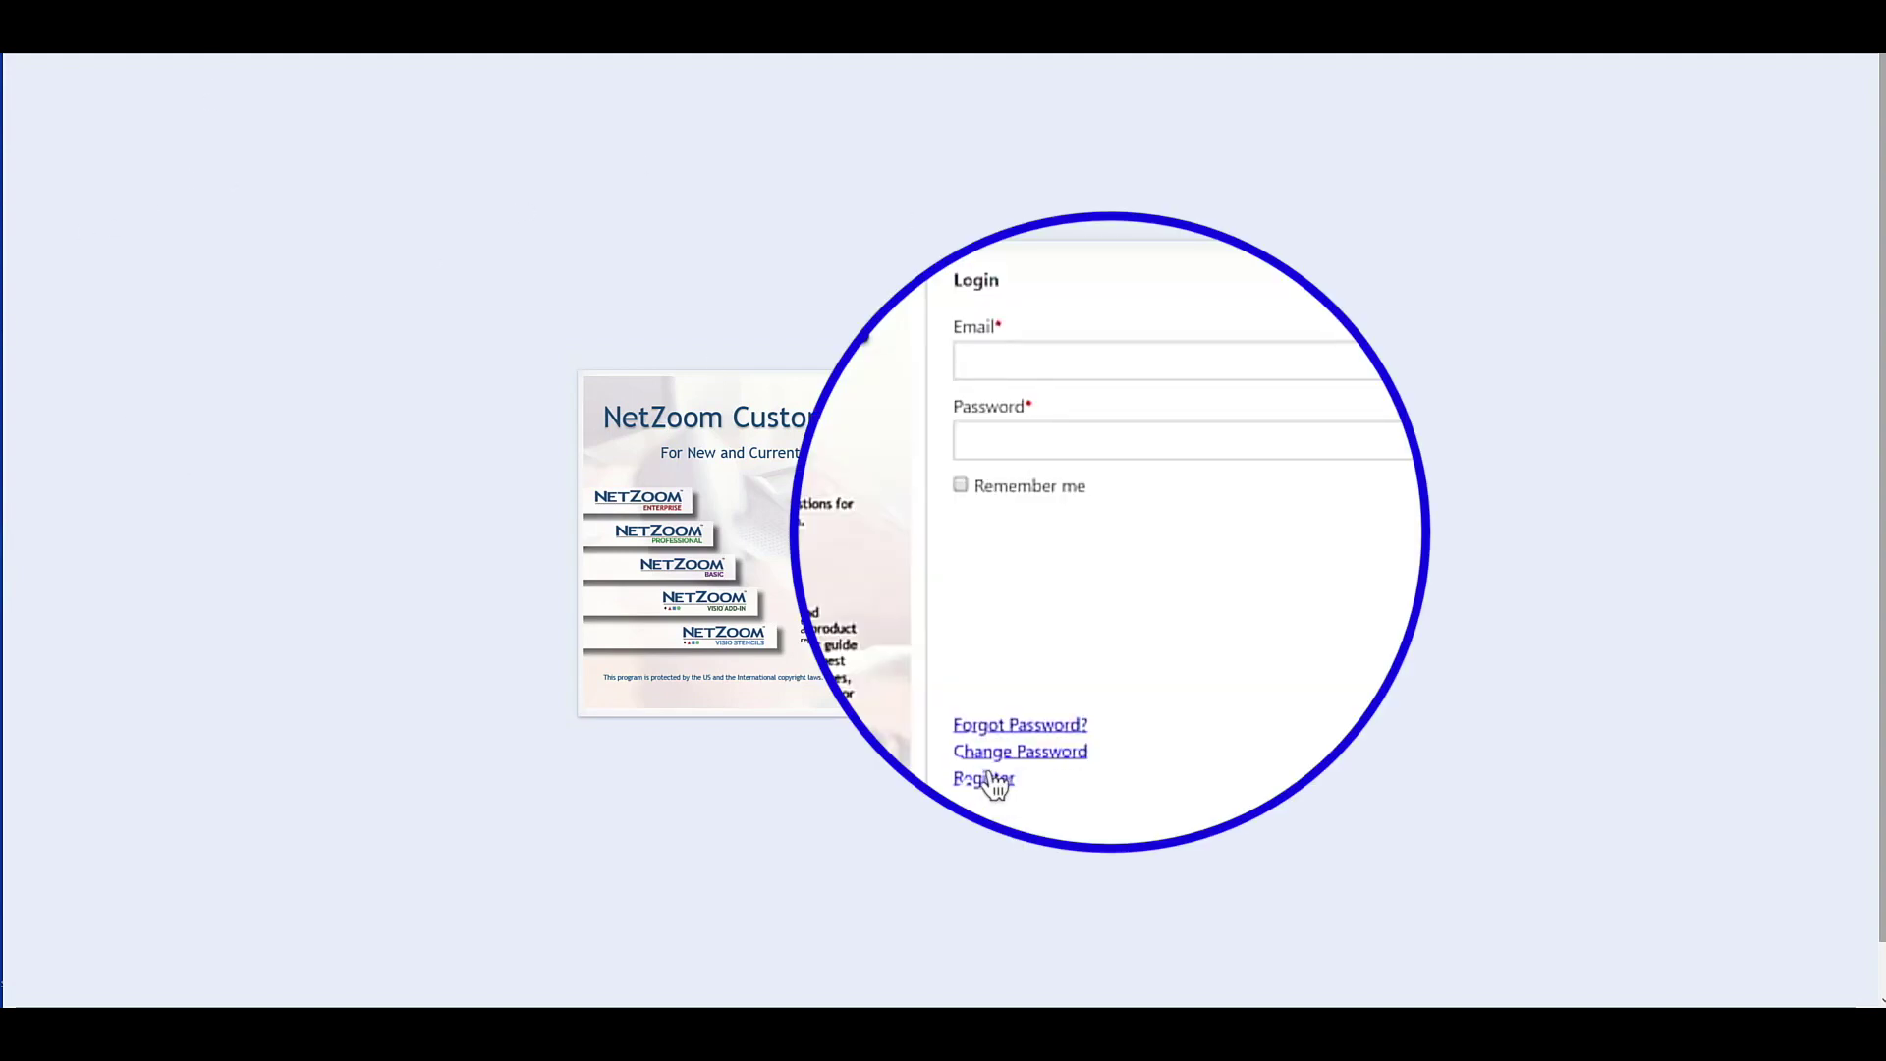
{"action": "left_click", "coordinate": [1042, 668]}
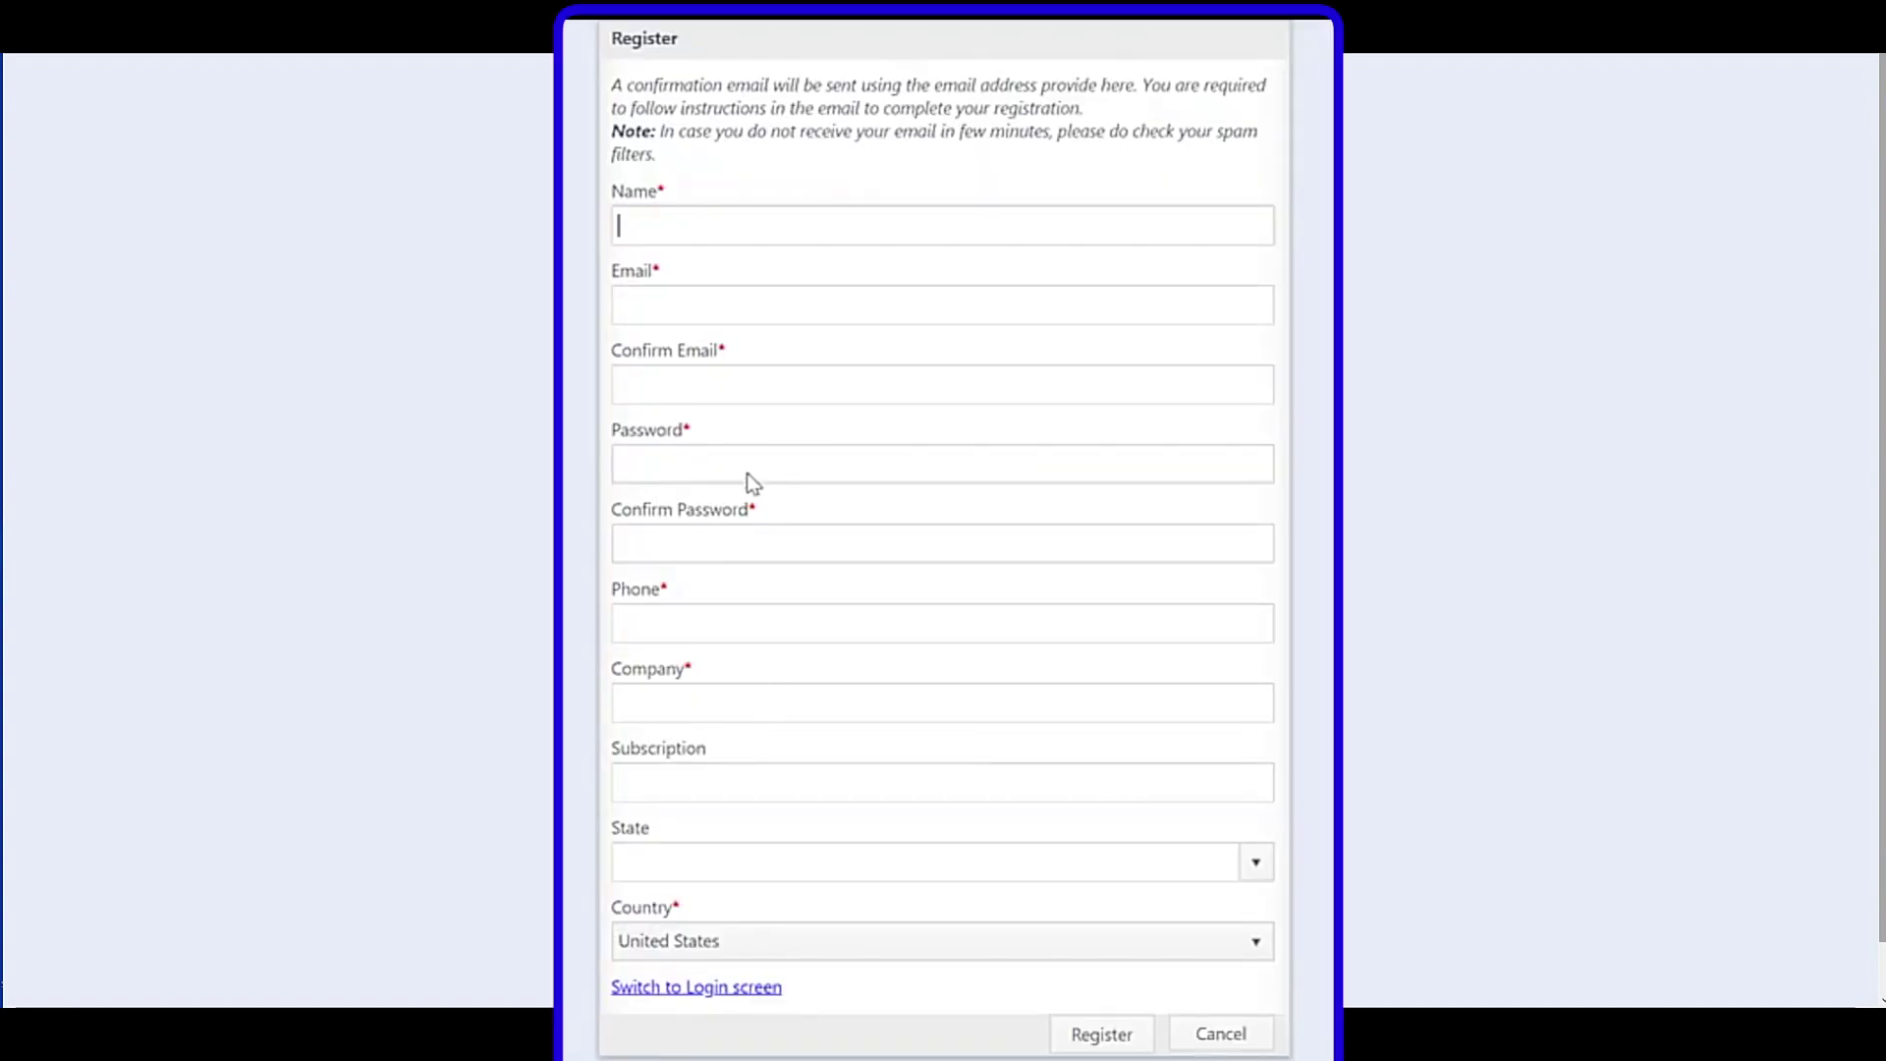
{"action": "left_click", "coordinate": [677, 704]}
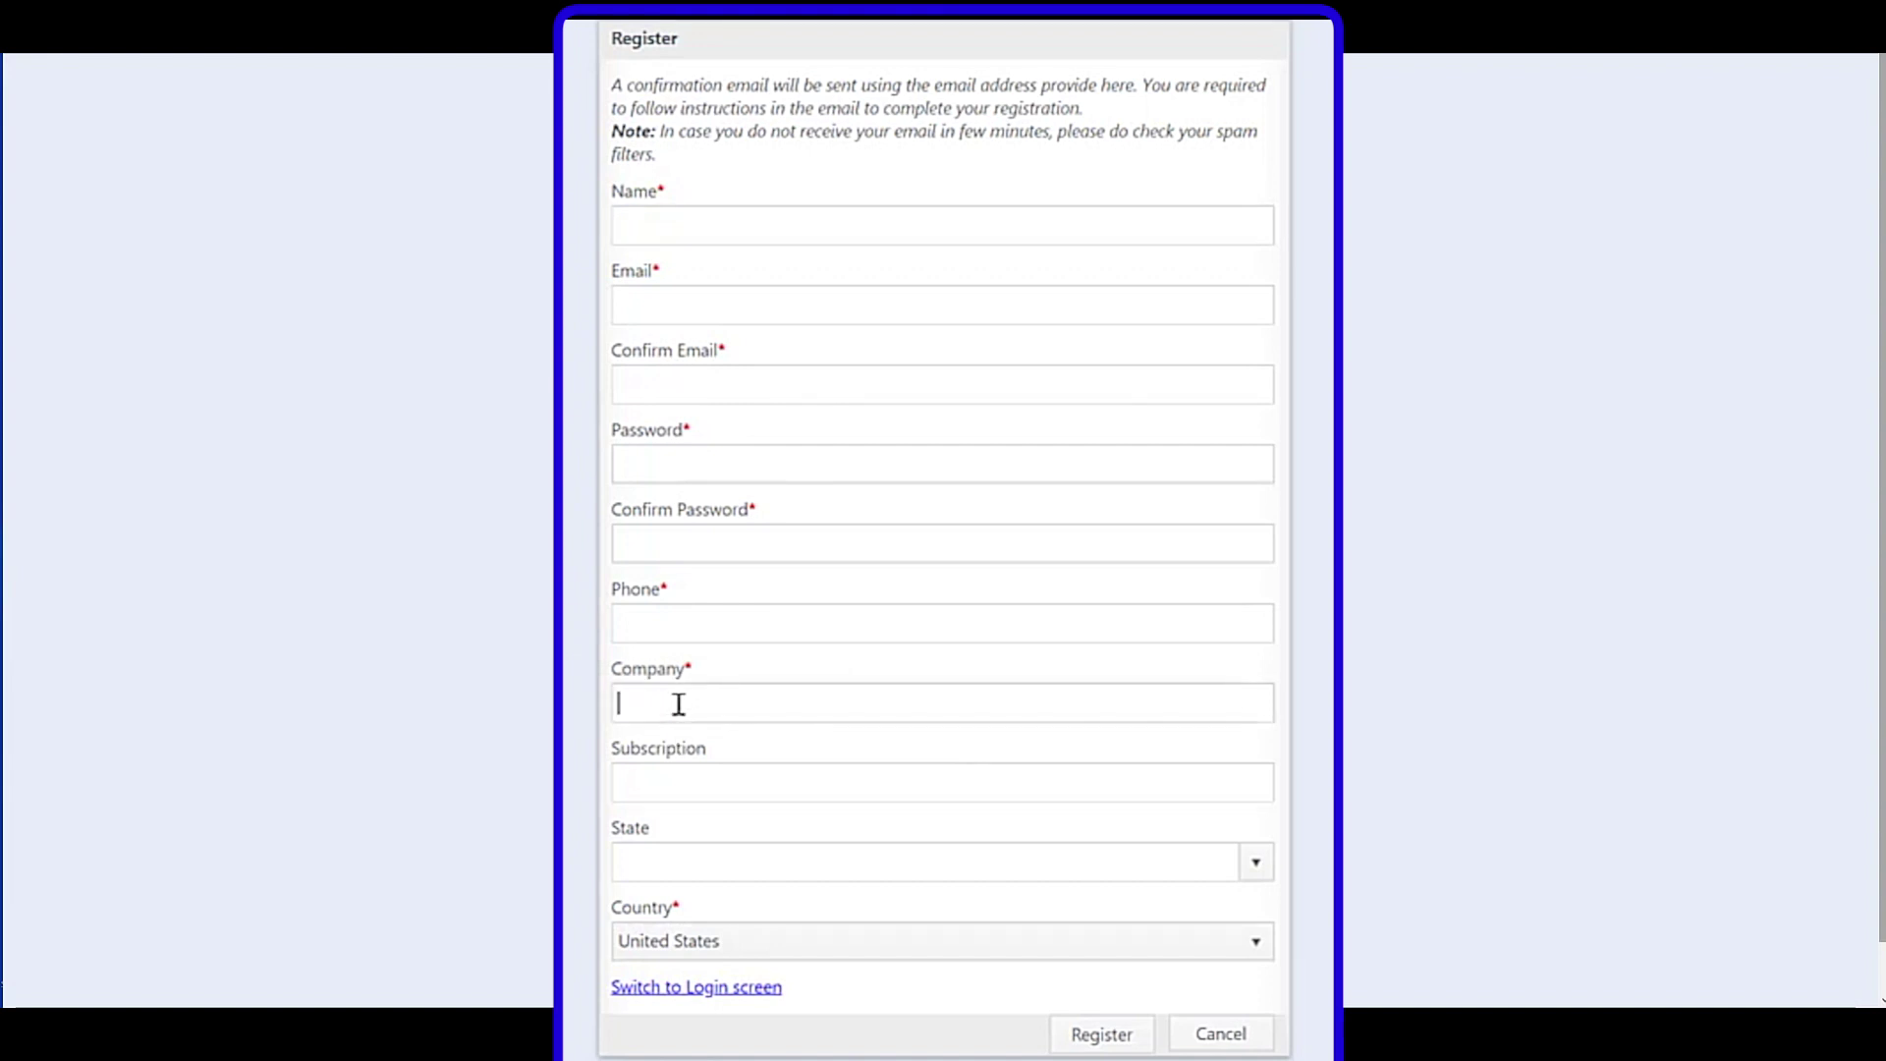
{"action": "left_click", "coordinate": [706, 988]}
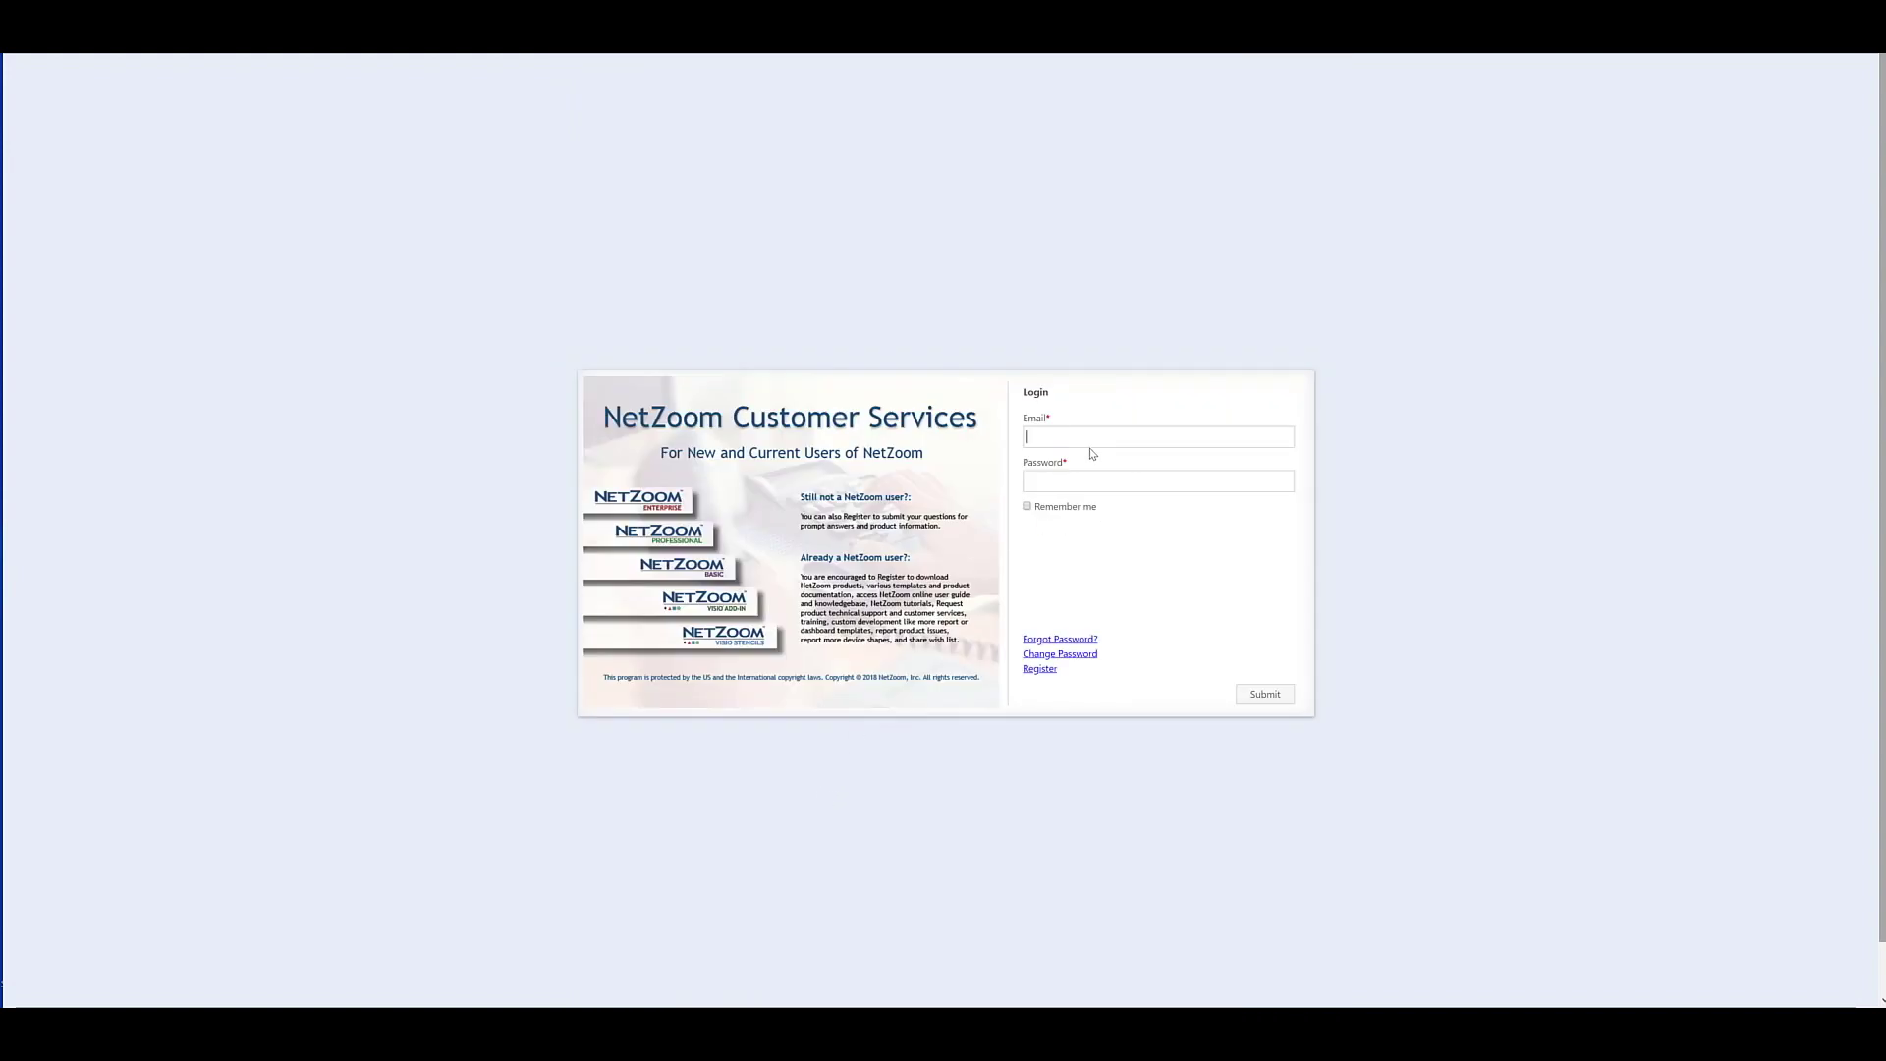
Log in with the customer's e-mail and password, then view the account profile page.
{"action": "key", "text": "Tab"}
{"action": "type", "text": "******"}
{"action": "key", "text": "Return"}
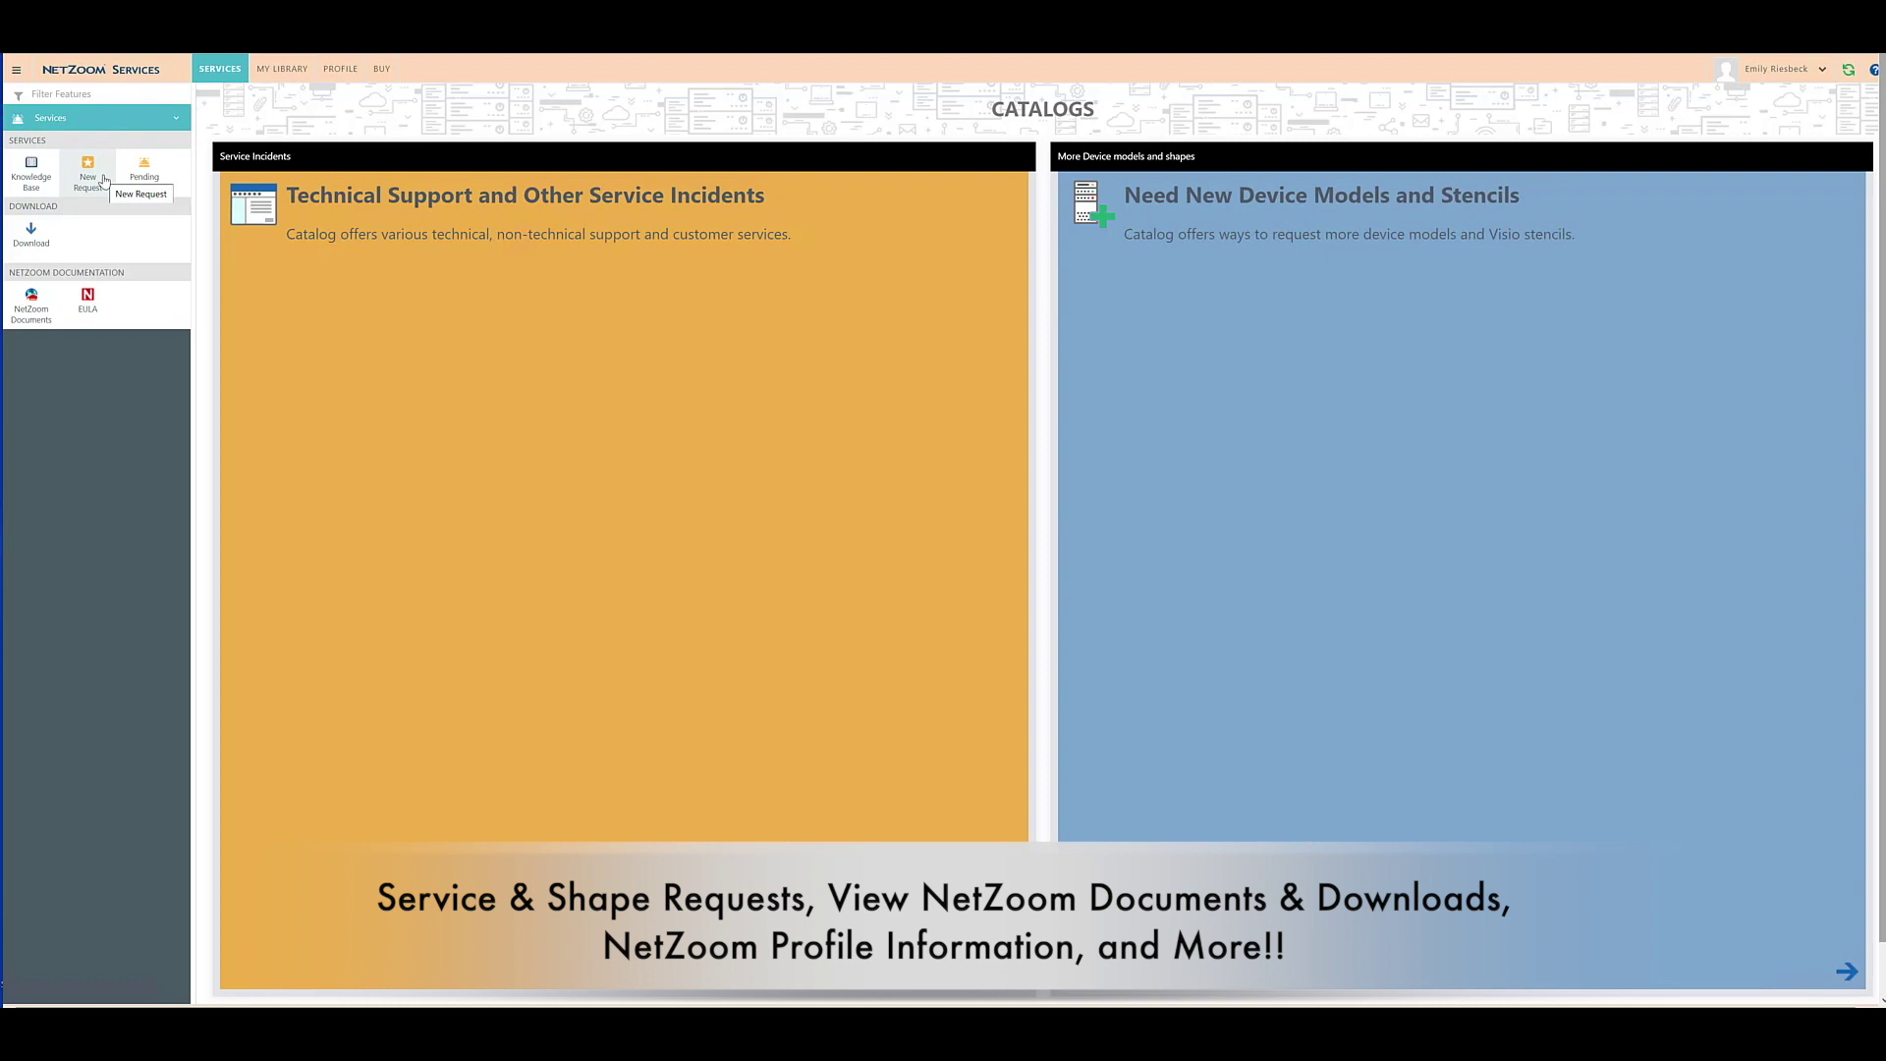
{"action": "left_click", "coordinate": [340, 67]}
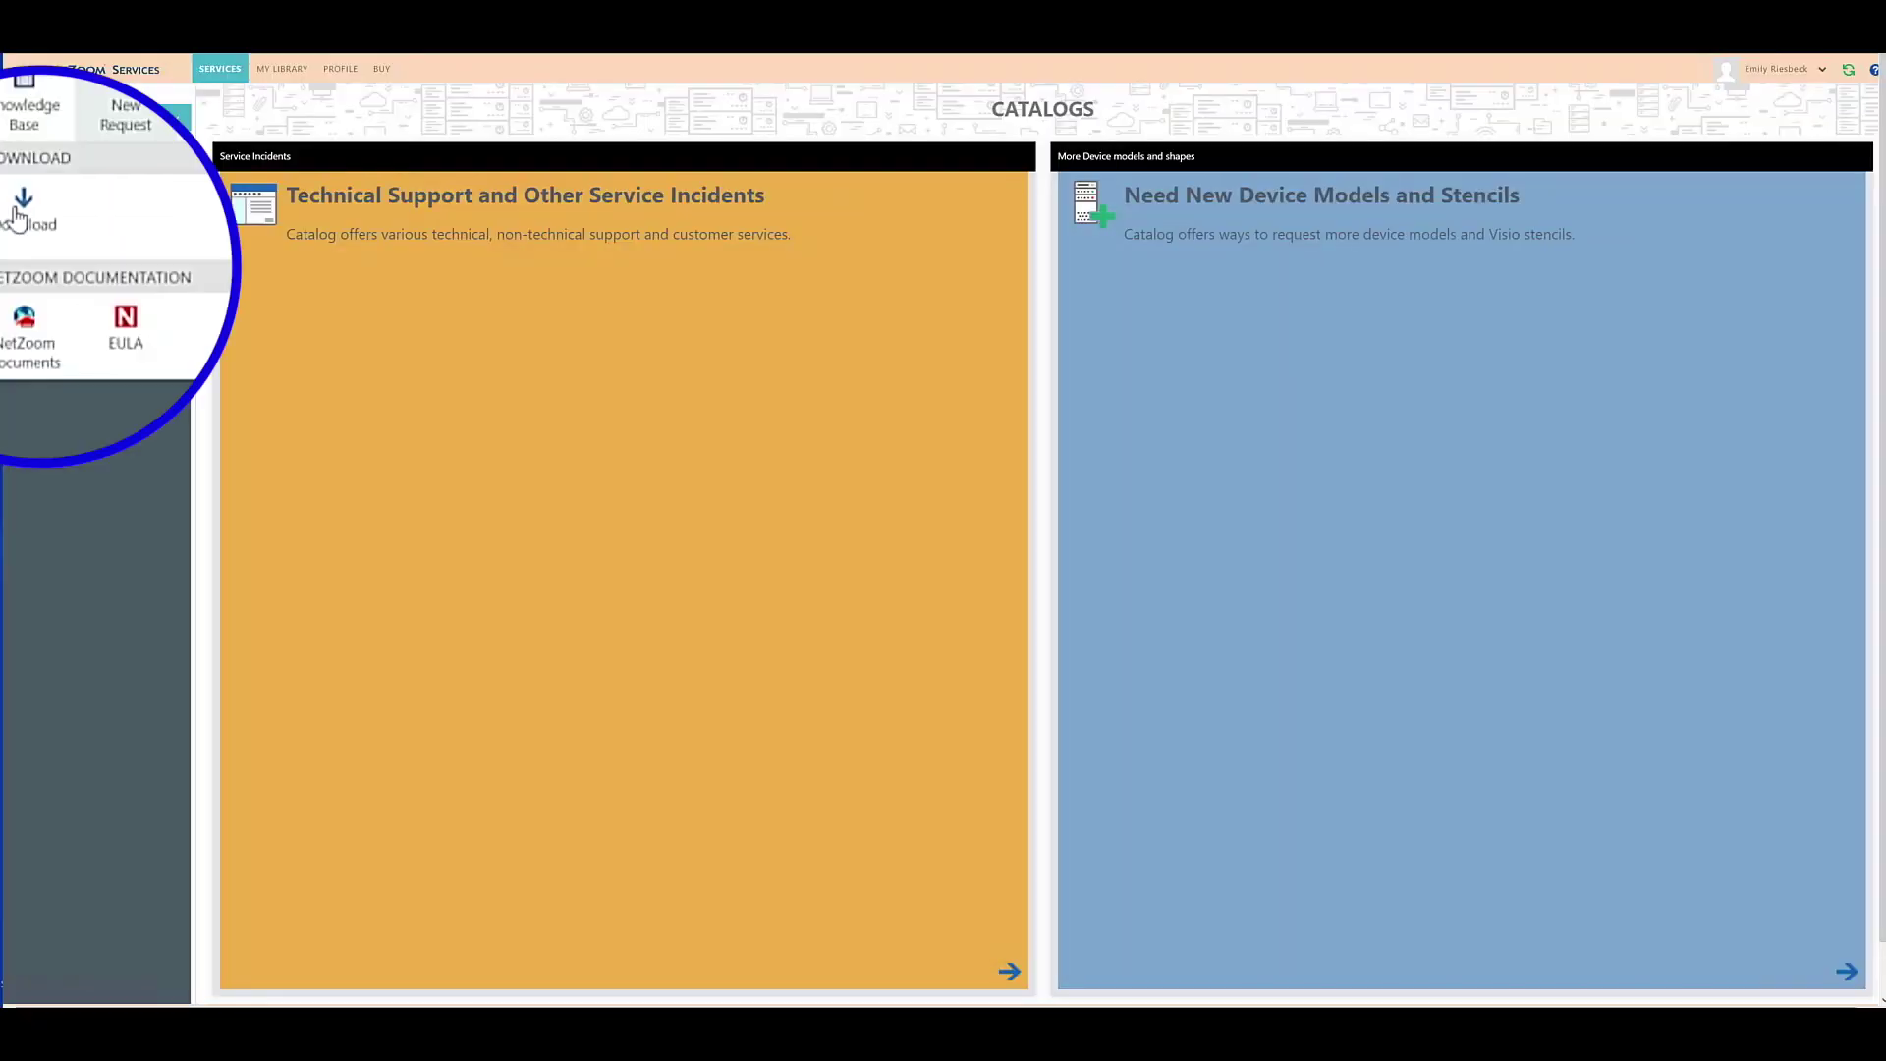
Download 'Setup - NetZoom Visio Add-in 64-Bit' from the Download page's Setup Files list.
{"action": "left_click", "coordinate": [47, 230]}
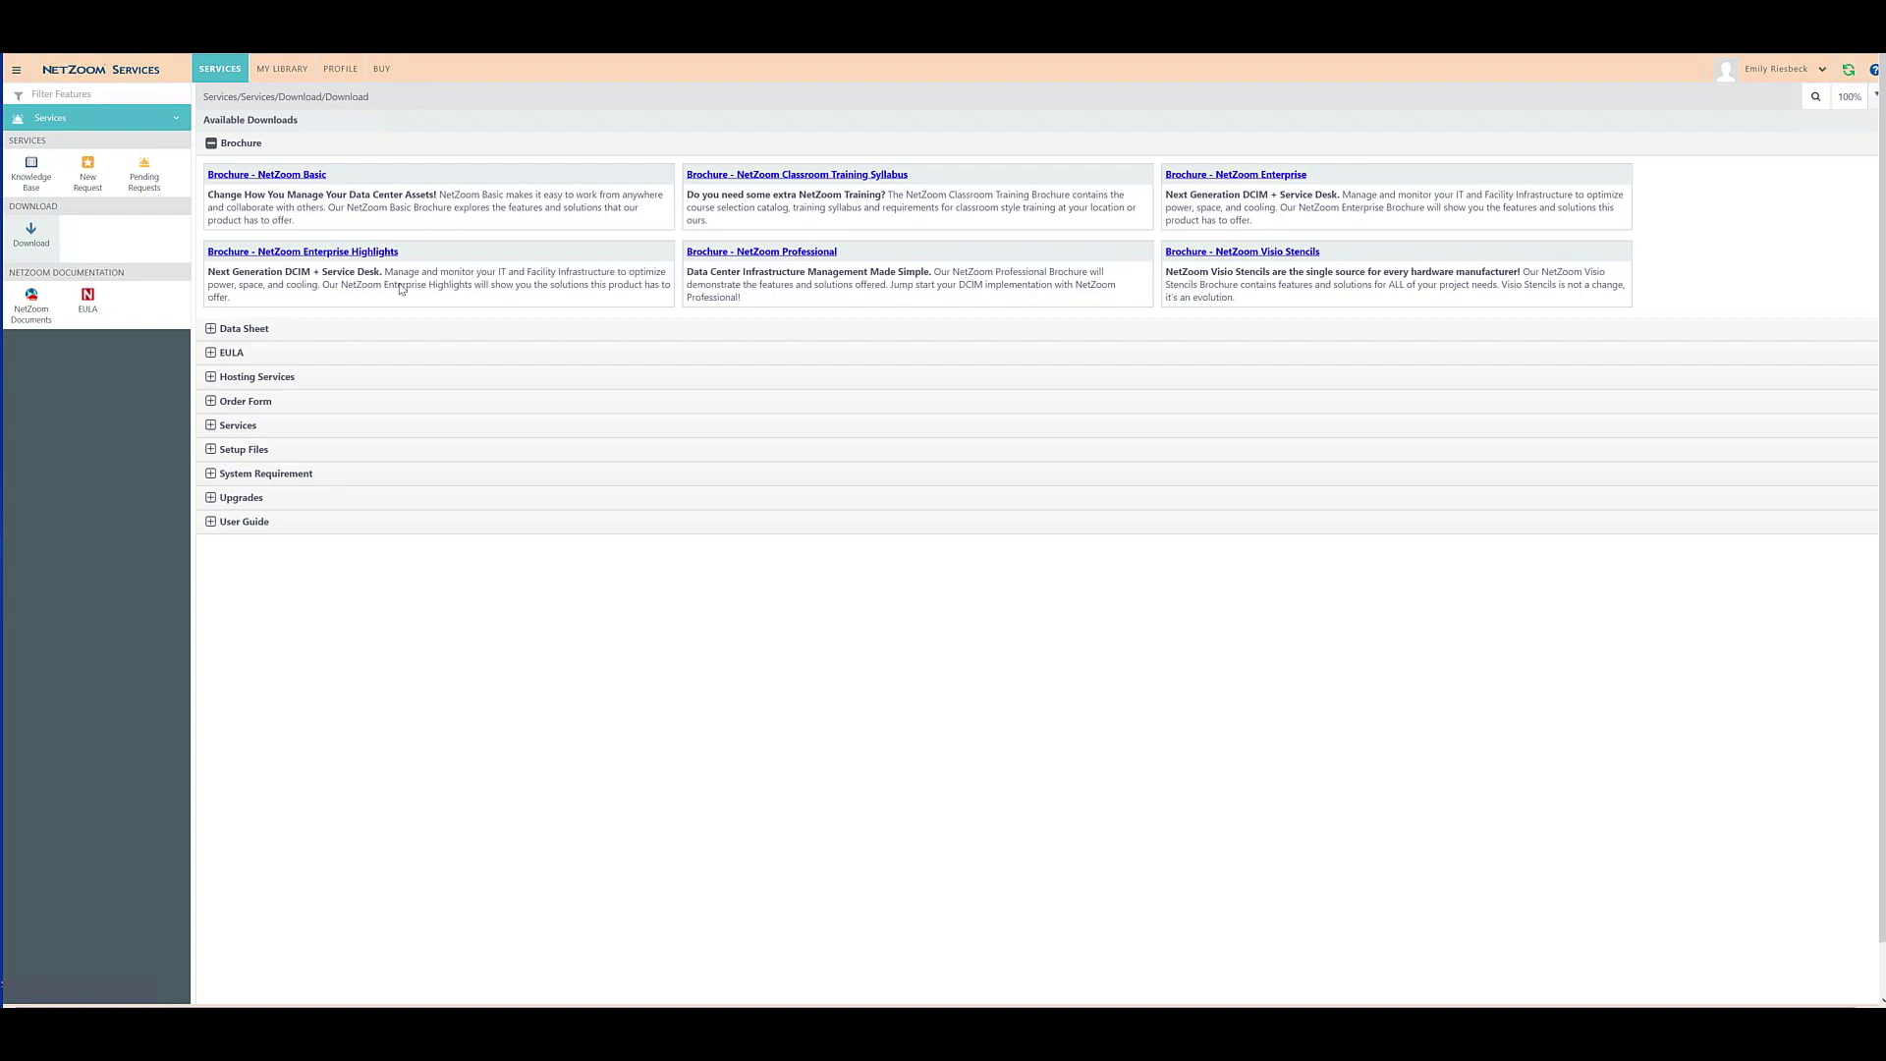
{"action": "left_click", "coordinate": [222, 454]}
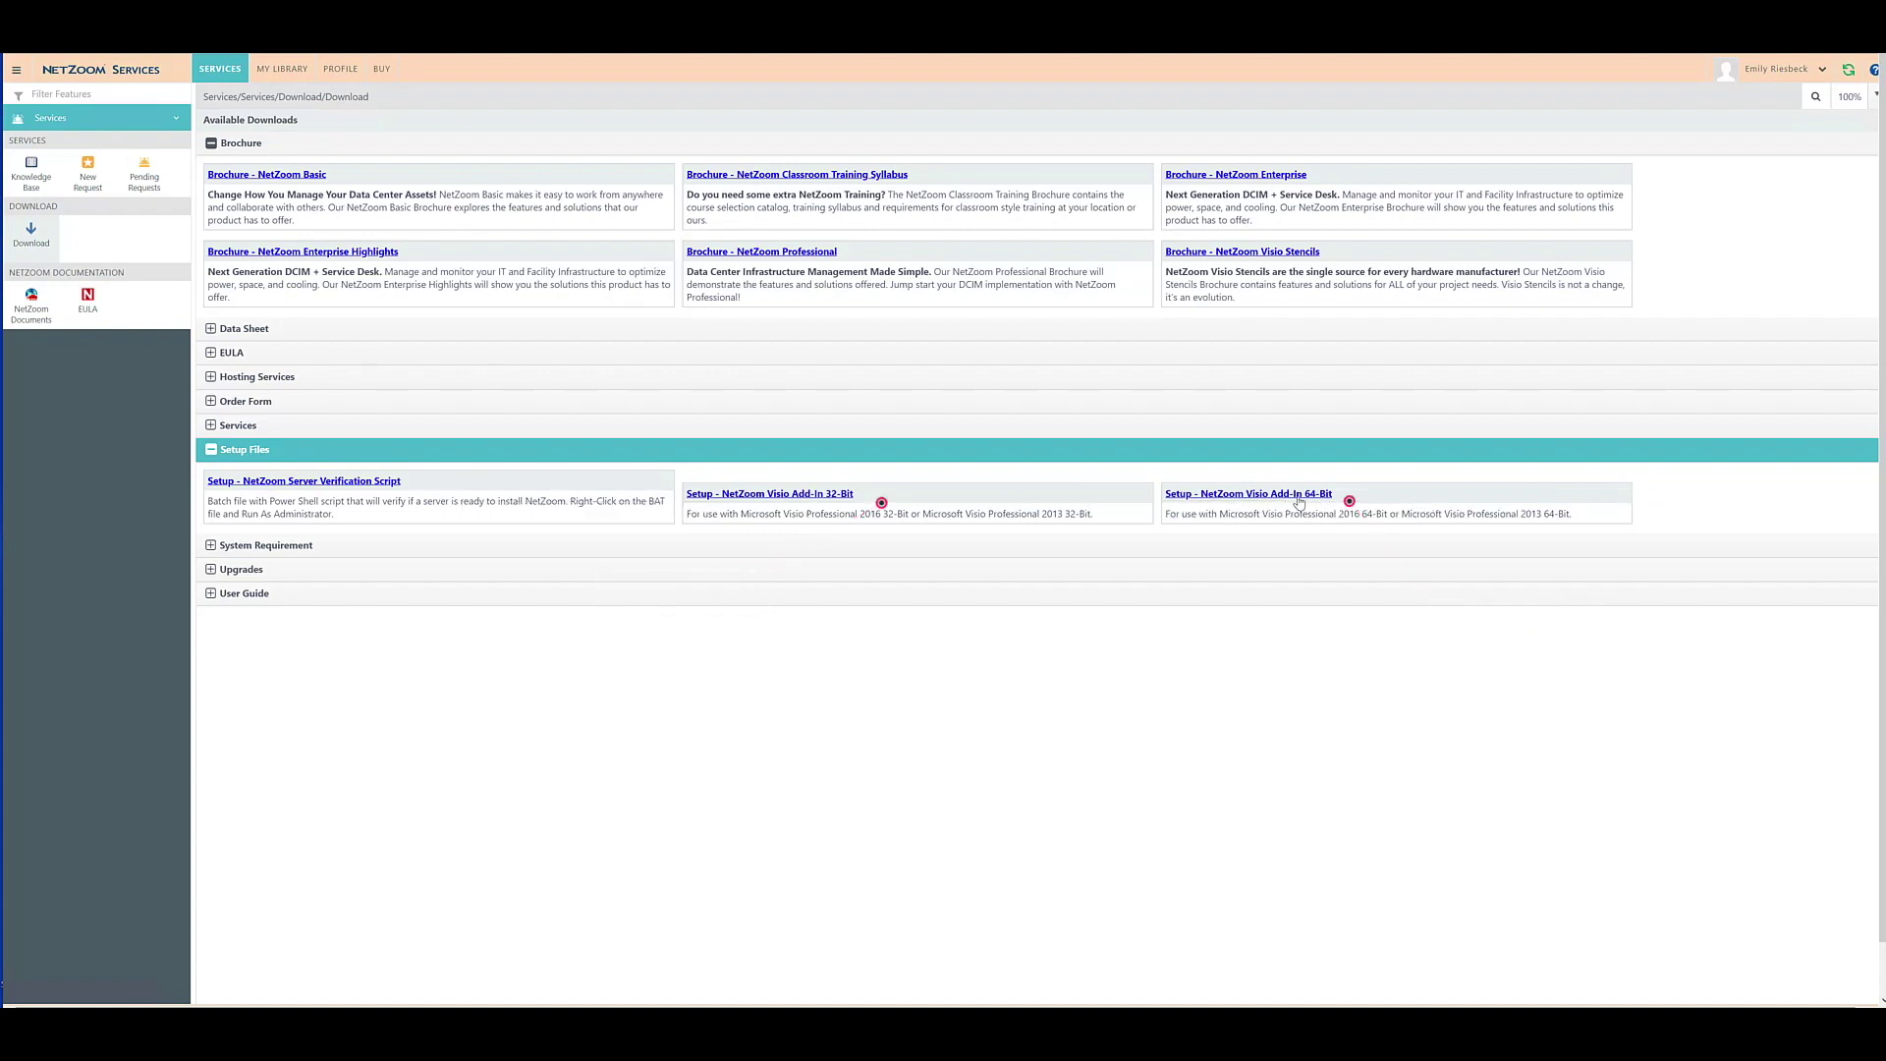
{"action": "left_click", "coordinate": [1298, 501]}
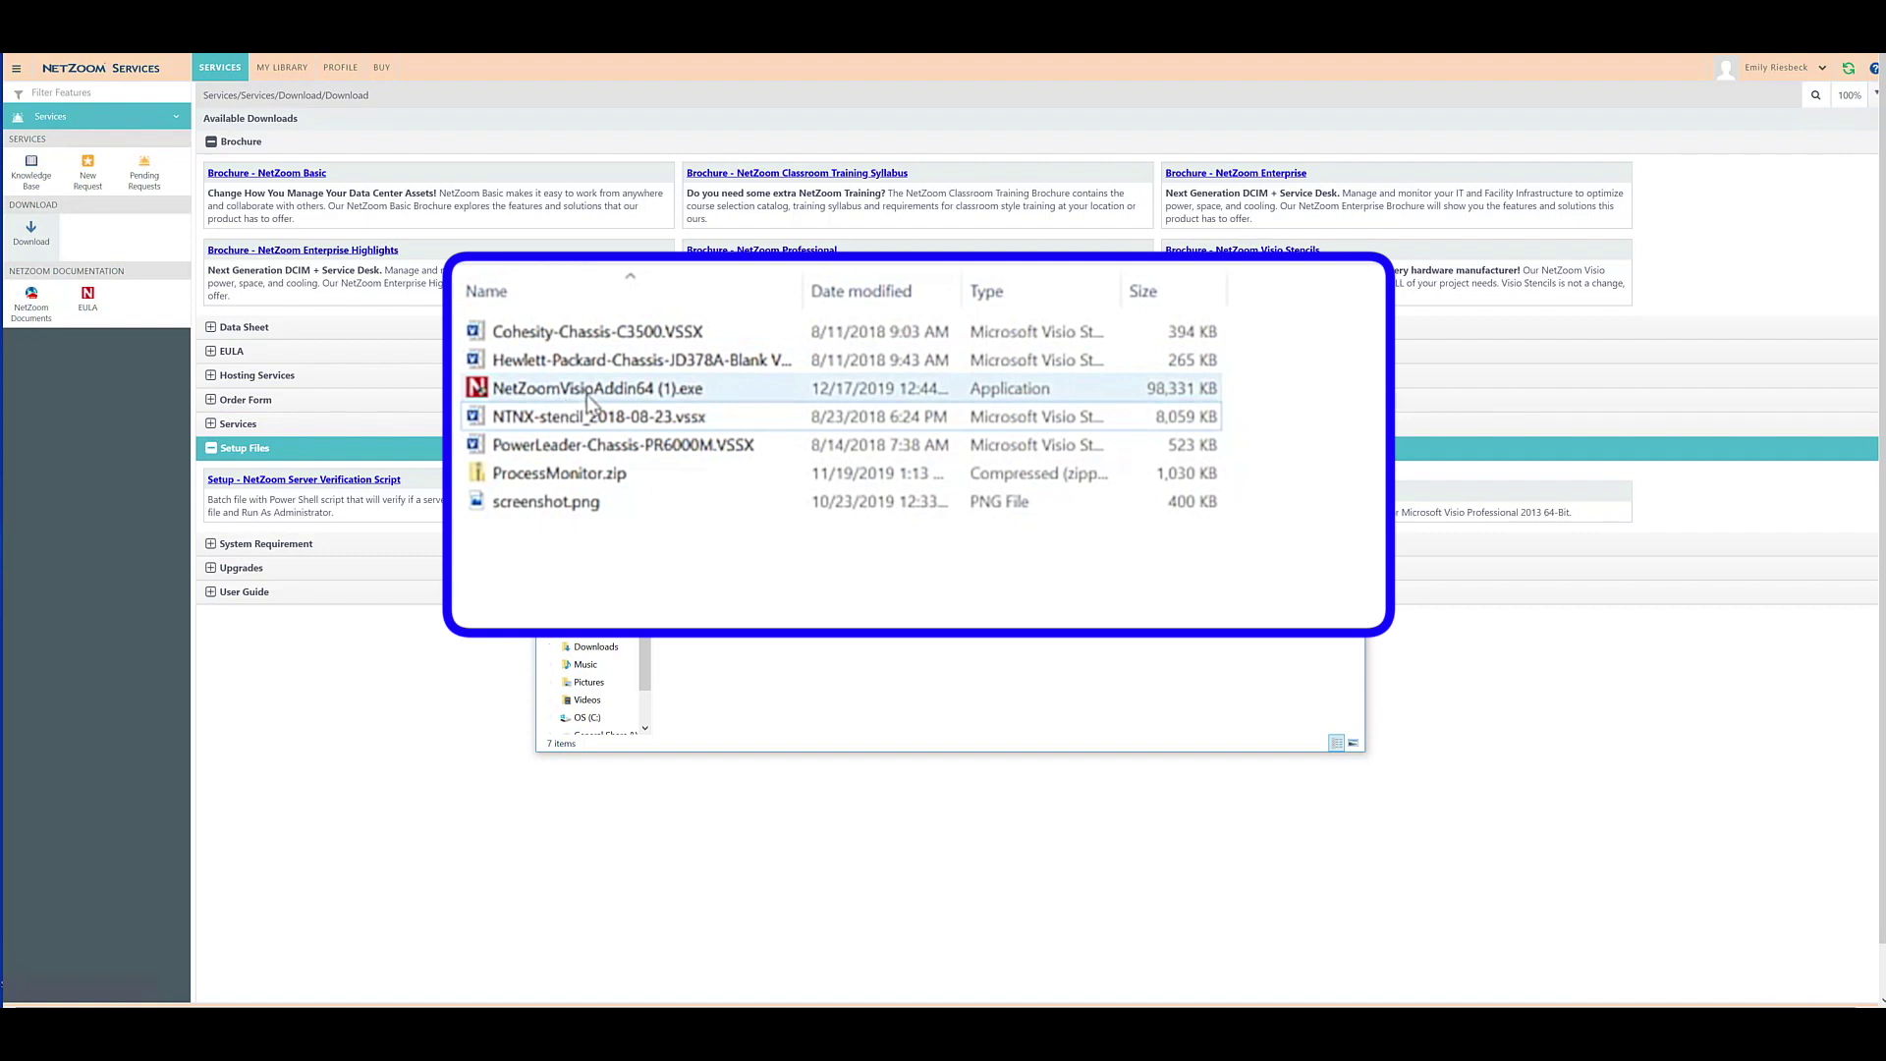
Run NetZoomVisioAddin64 (1).exe, allow it through UAC, and accept the license terms.
{"action": "mouse_move", "coordinate": [590, 397]}
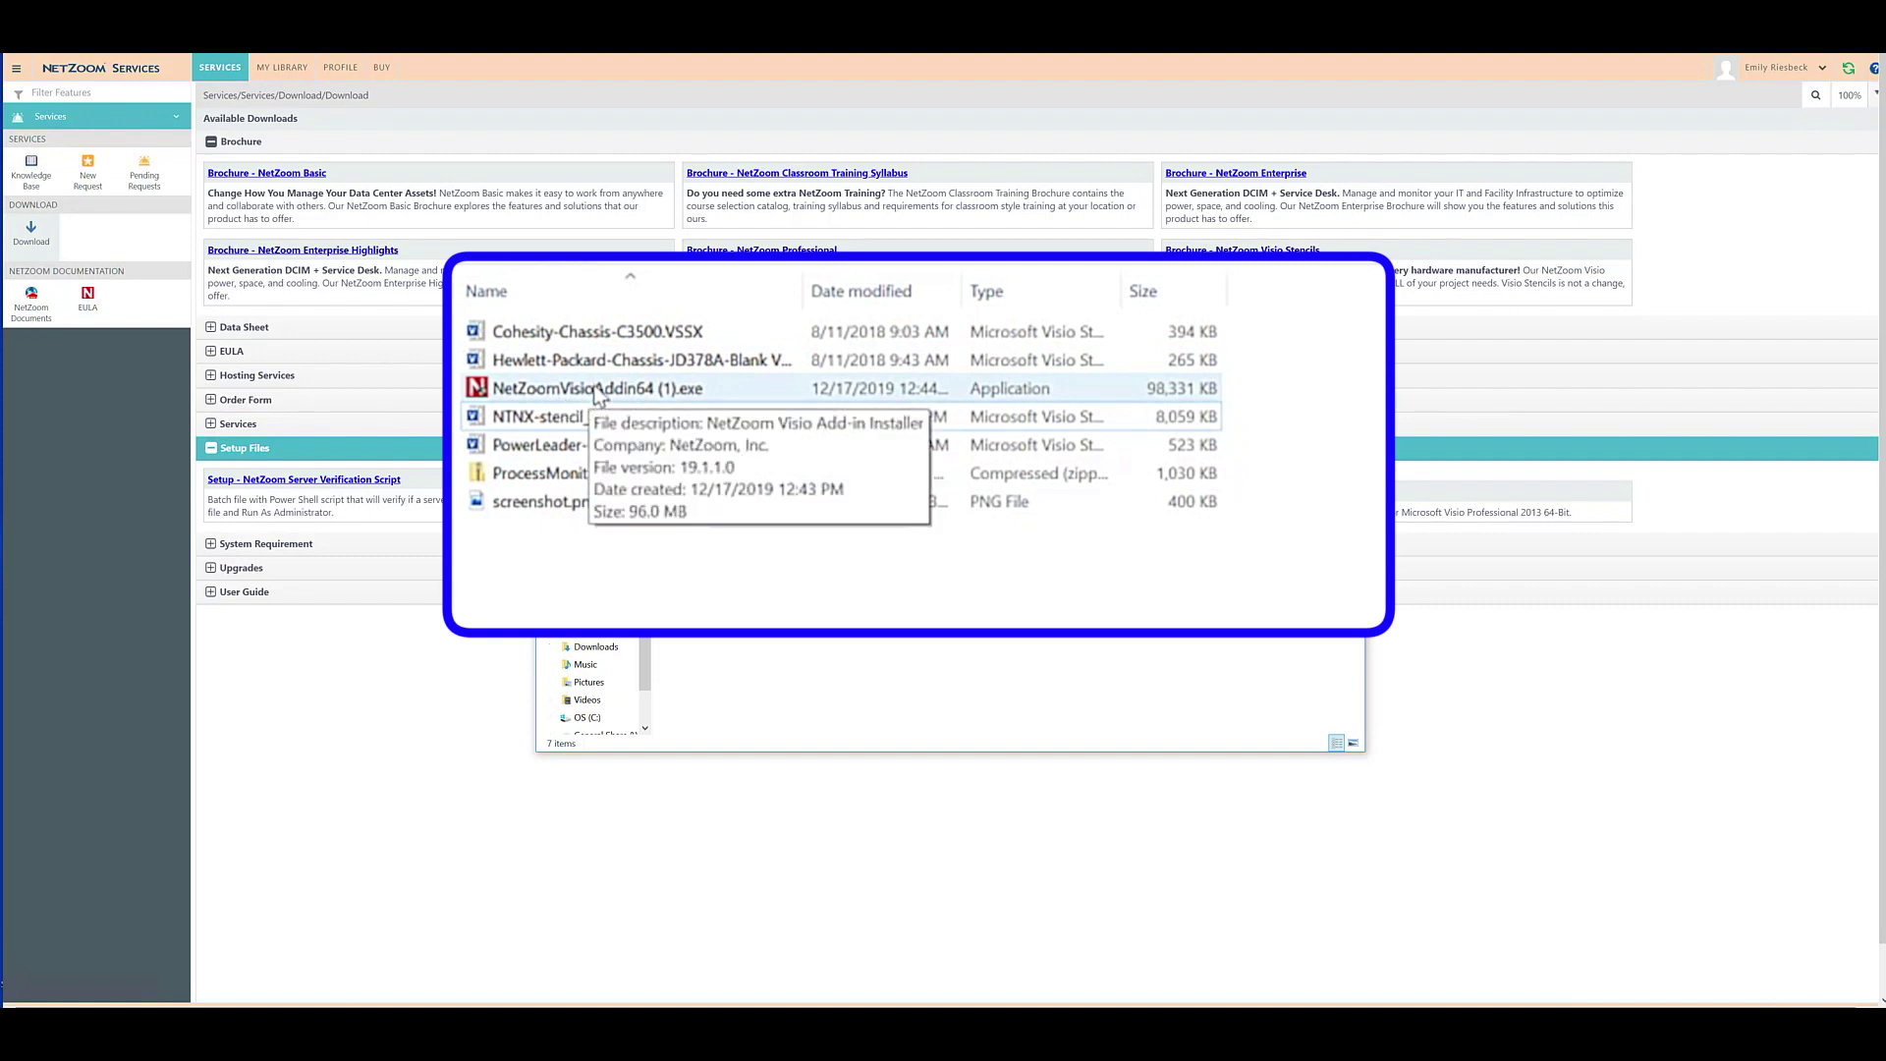
{"action": "double_click", "coordinate": [596, 390]}
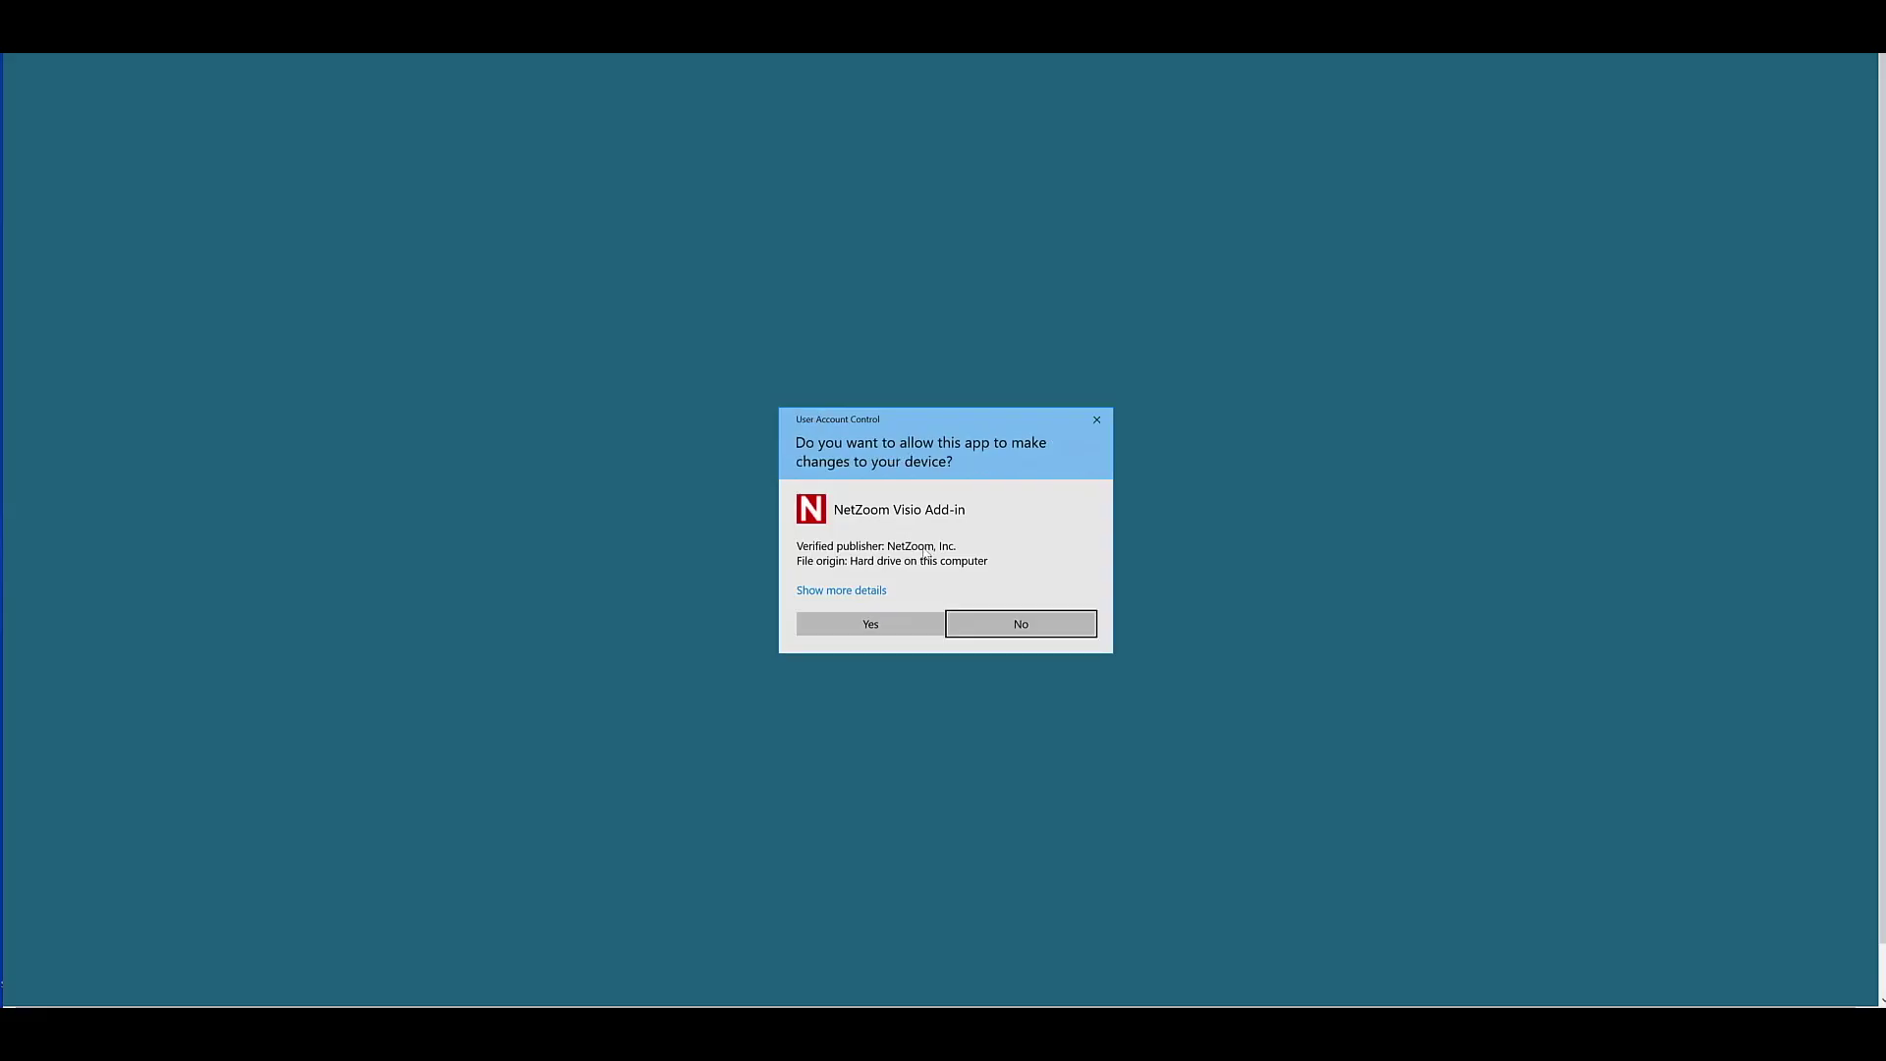
{"action": "left_click", "coordinate": [870, 623]}
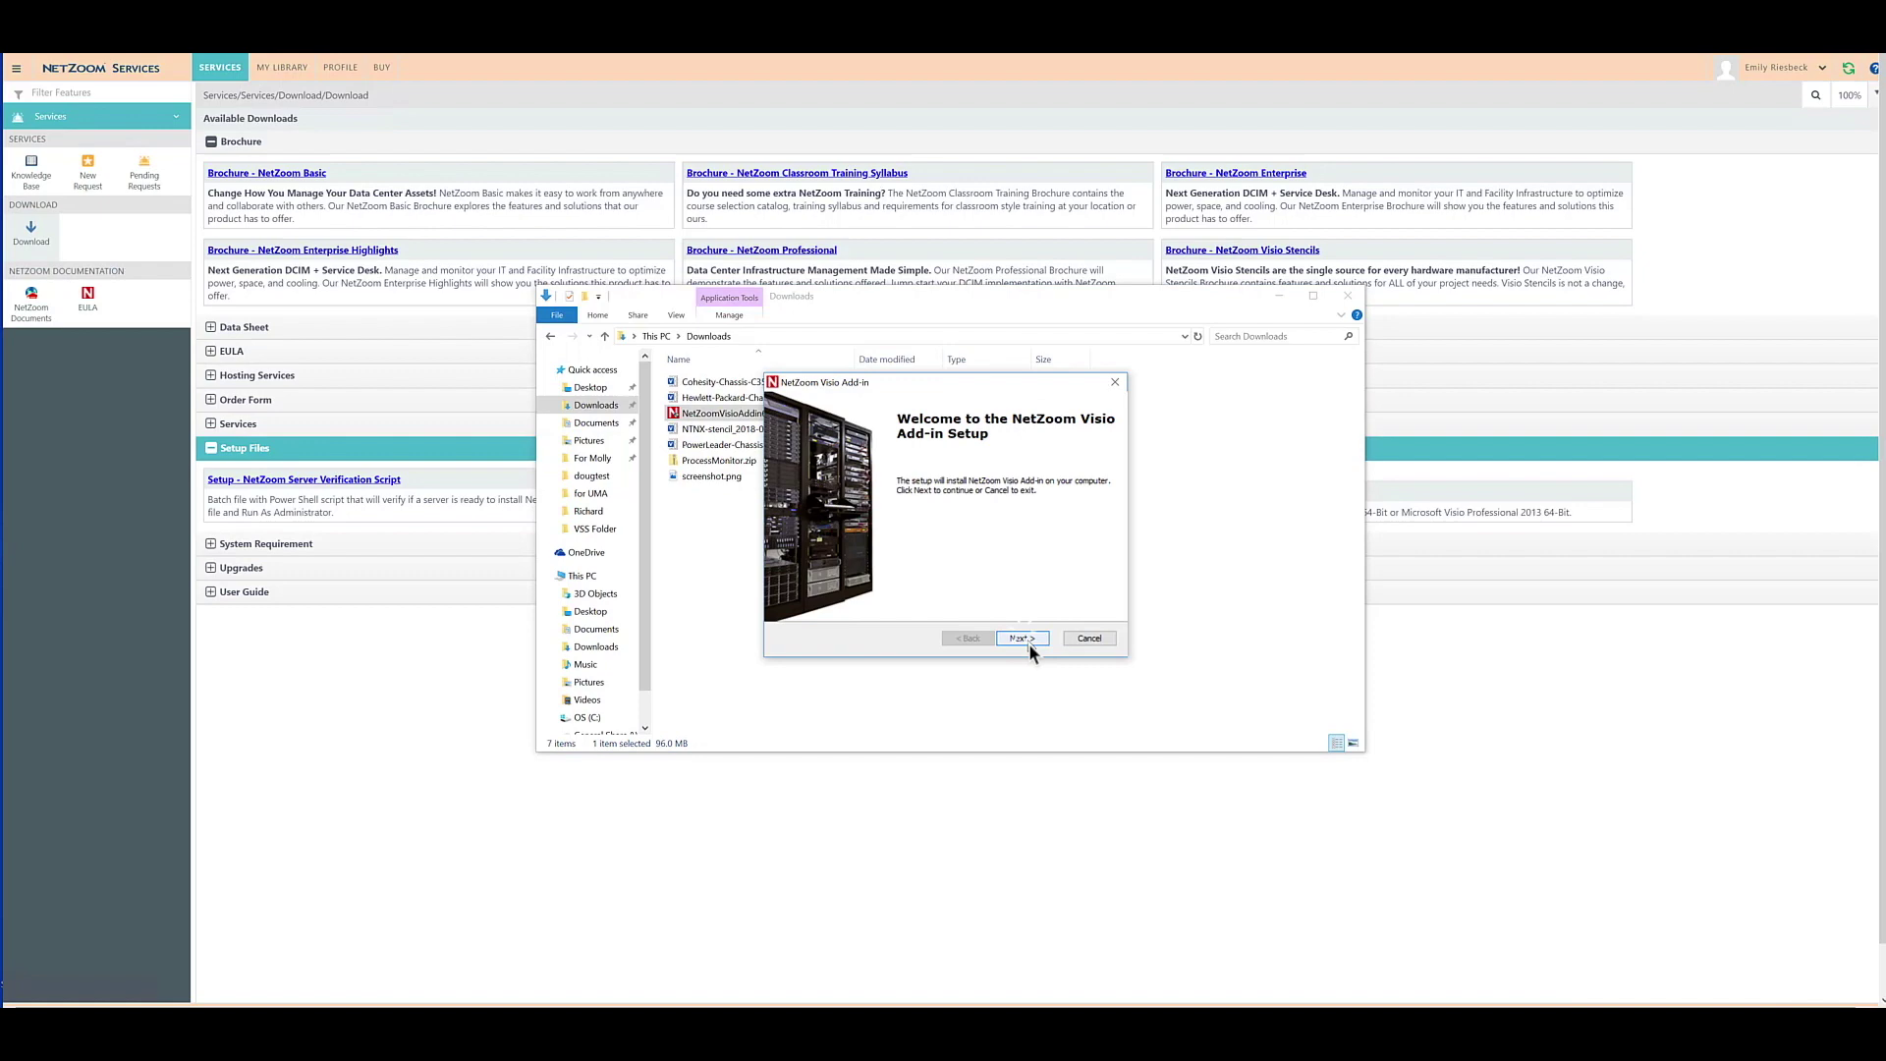
{"action": "left_click", "coordinate": [1024, 634]}
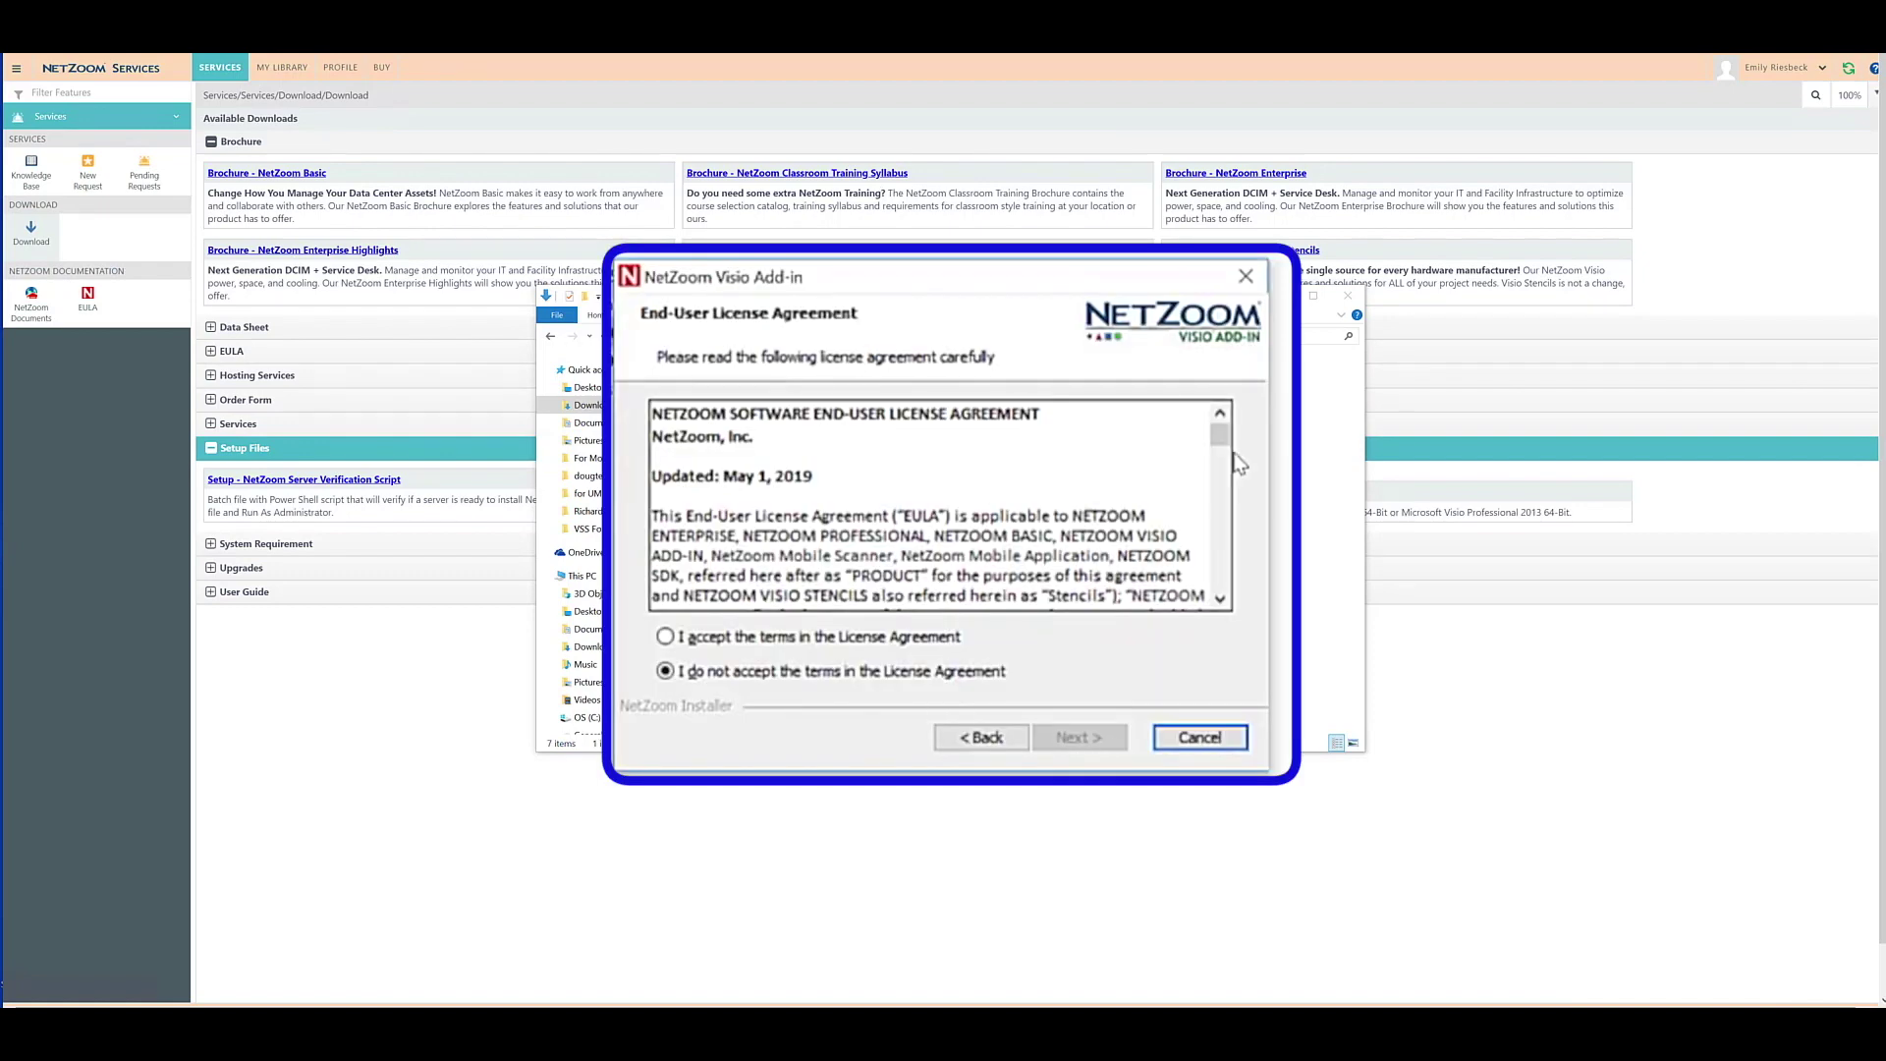
{"action": "left_click_drag", "start_coordinate": [1229, 426], "coordinate": [1221, 538]}
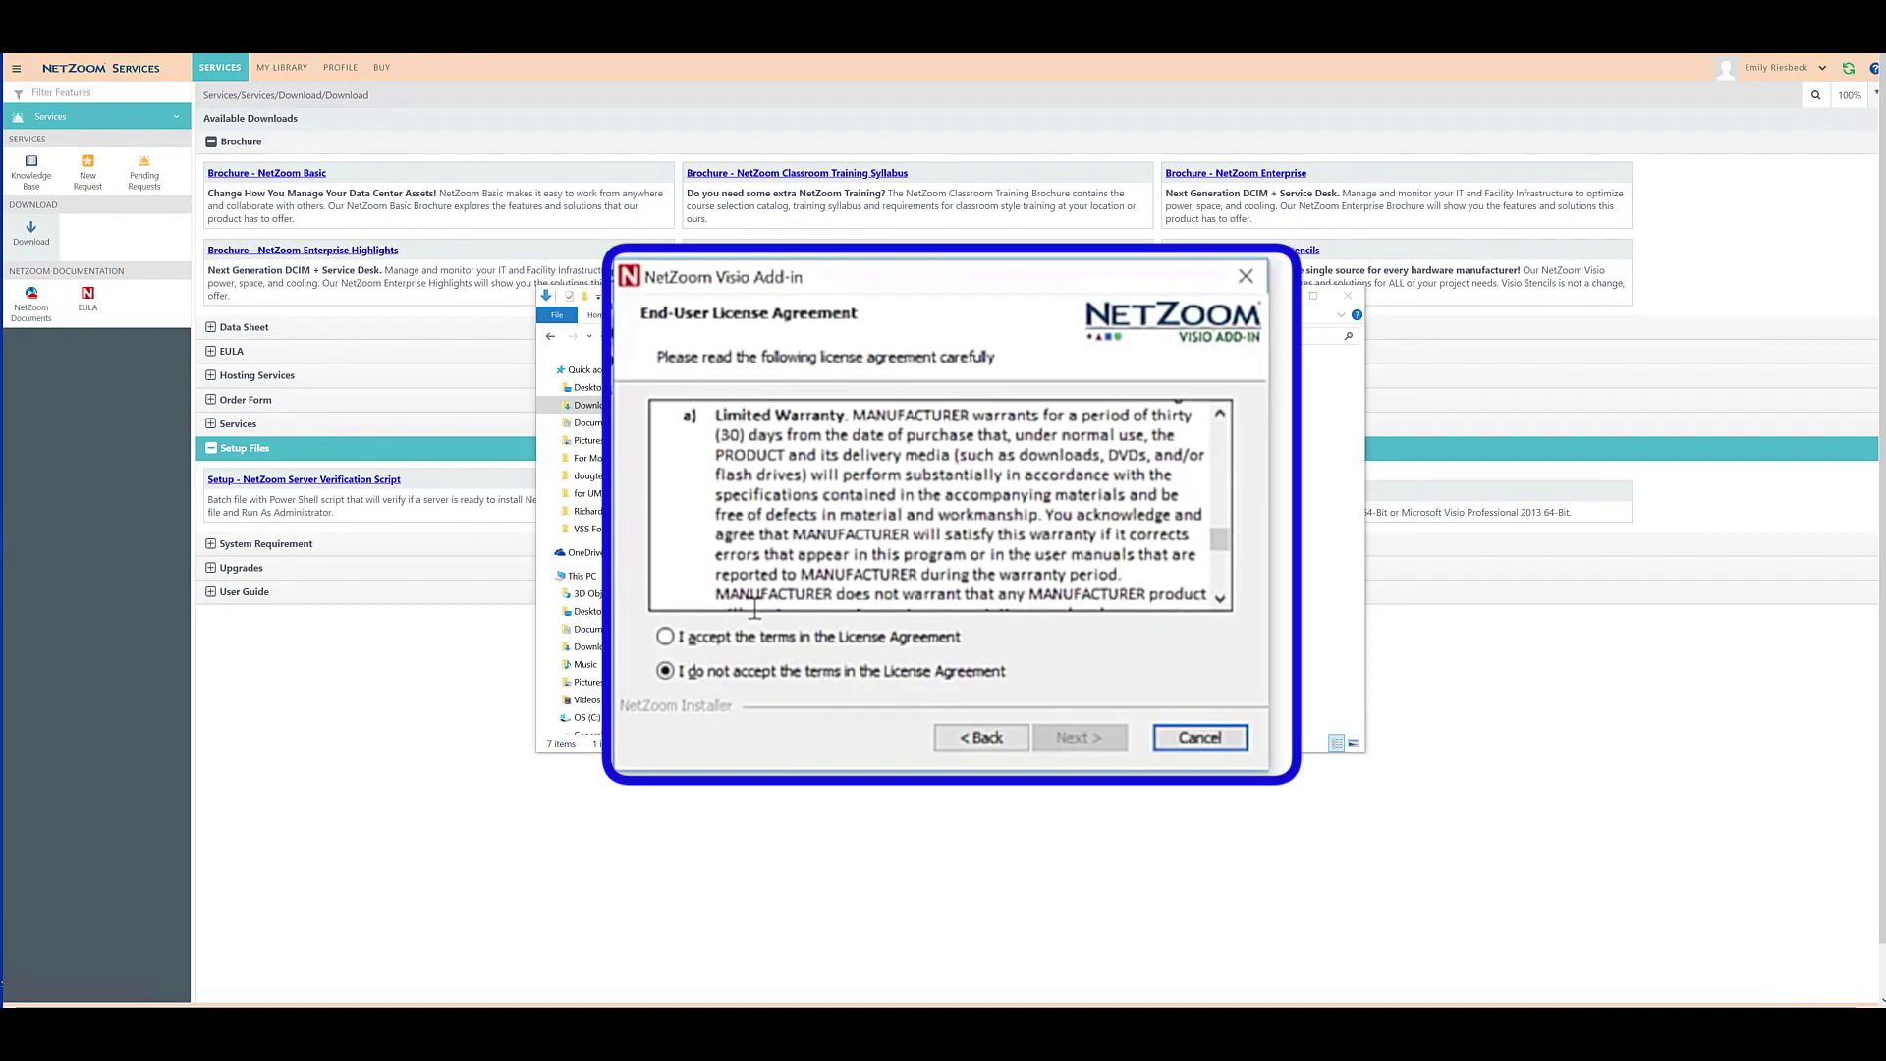
{"action": "left_click", "coordinate": [667, 637]}
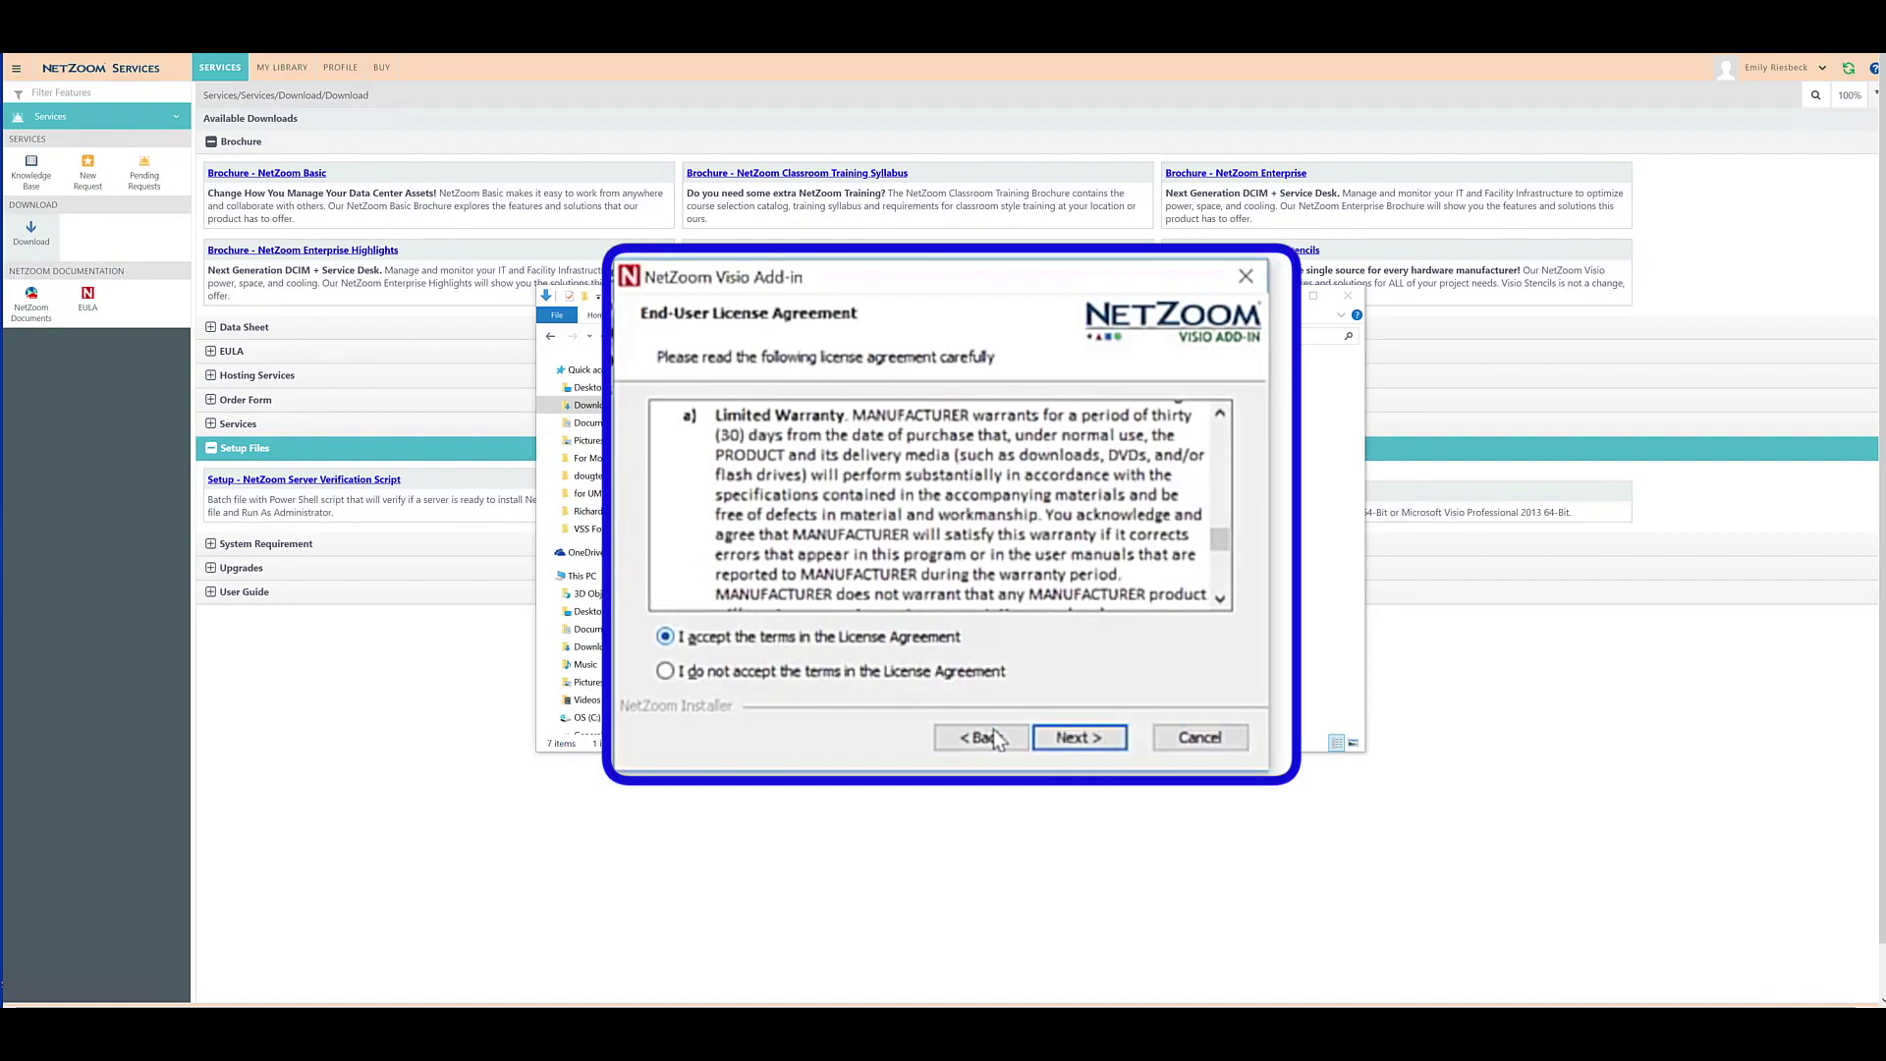
{"action": "left_click", "coordinate": [1077, 738]}
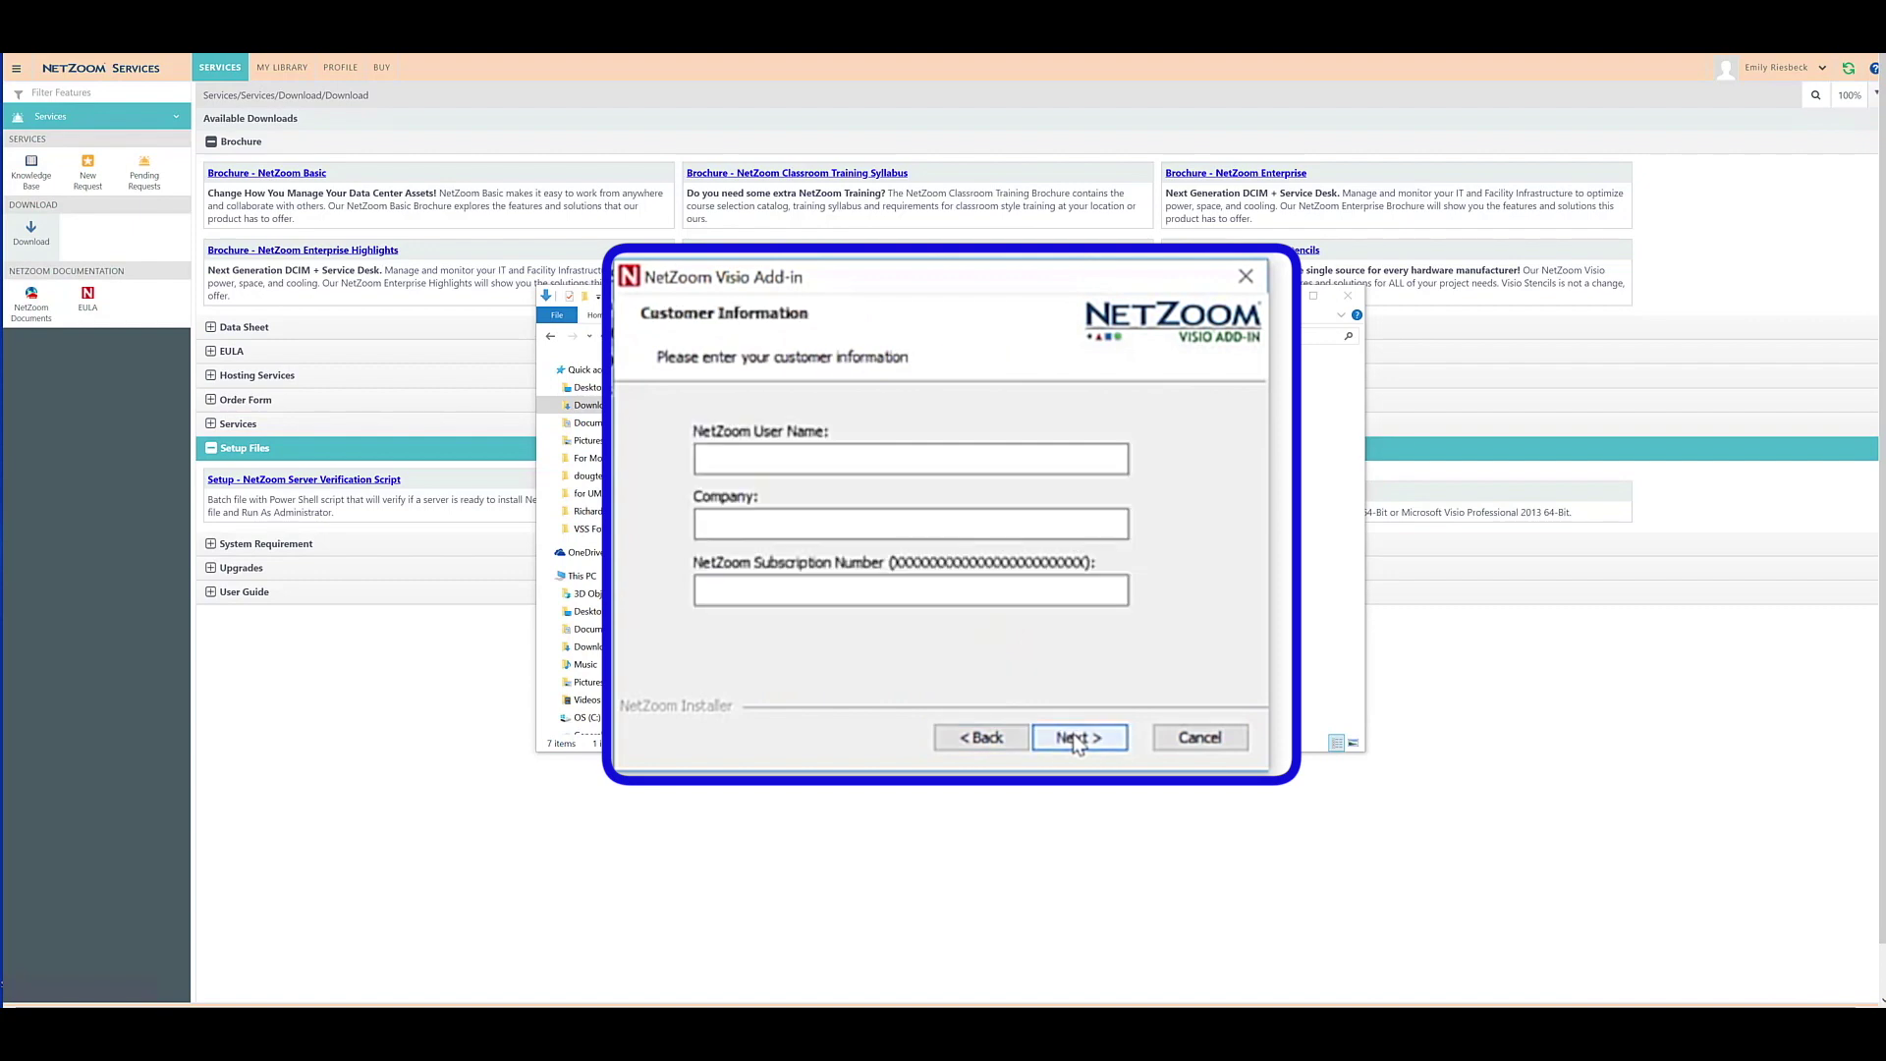
Enter the user's name and company 'NetZoom', then keep the default install folder.
{"action": "left_click", "coordinate": [815, 460]}
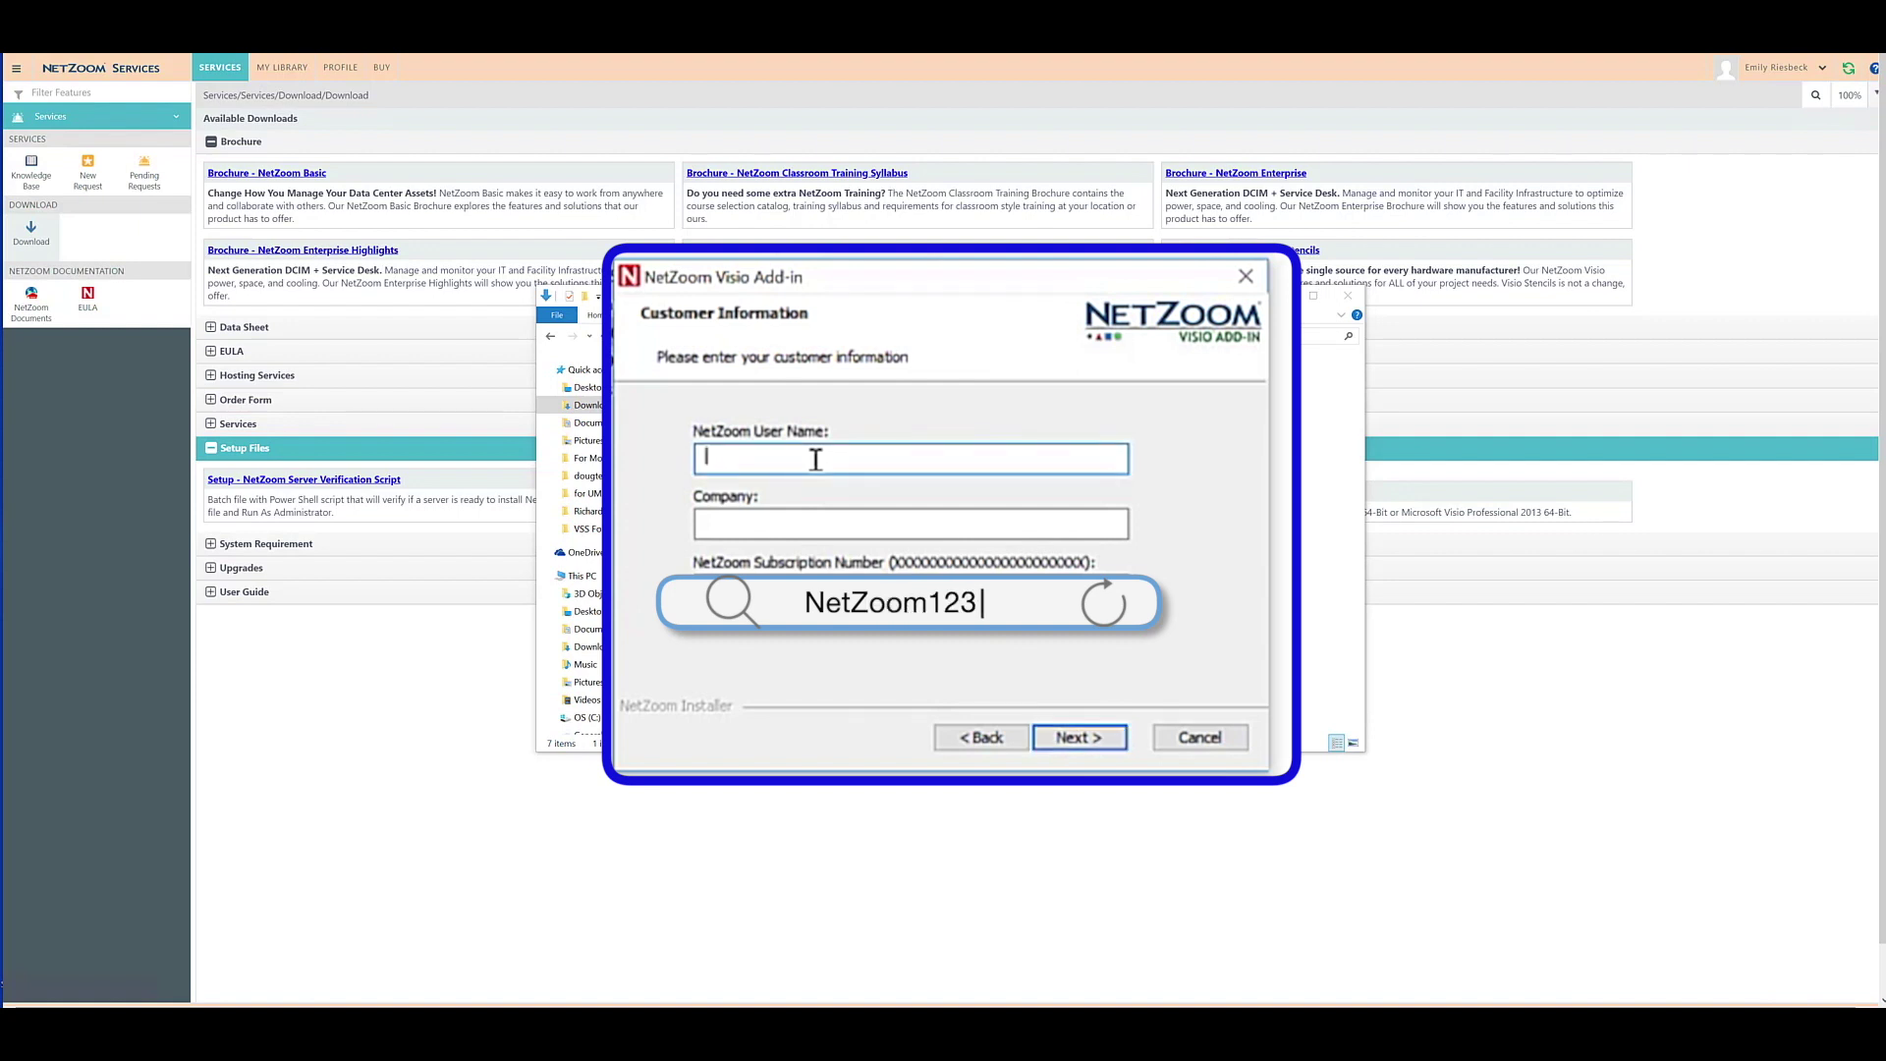
{"action": "type", "text": "Emio"}
{"action": "key", "text": "BackSpace"}
{"action": "type", "text": "ly"}
{"action": "key", "text": "Tab"}
{"action": "type", "text": "NetZoom"}
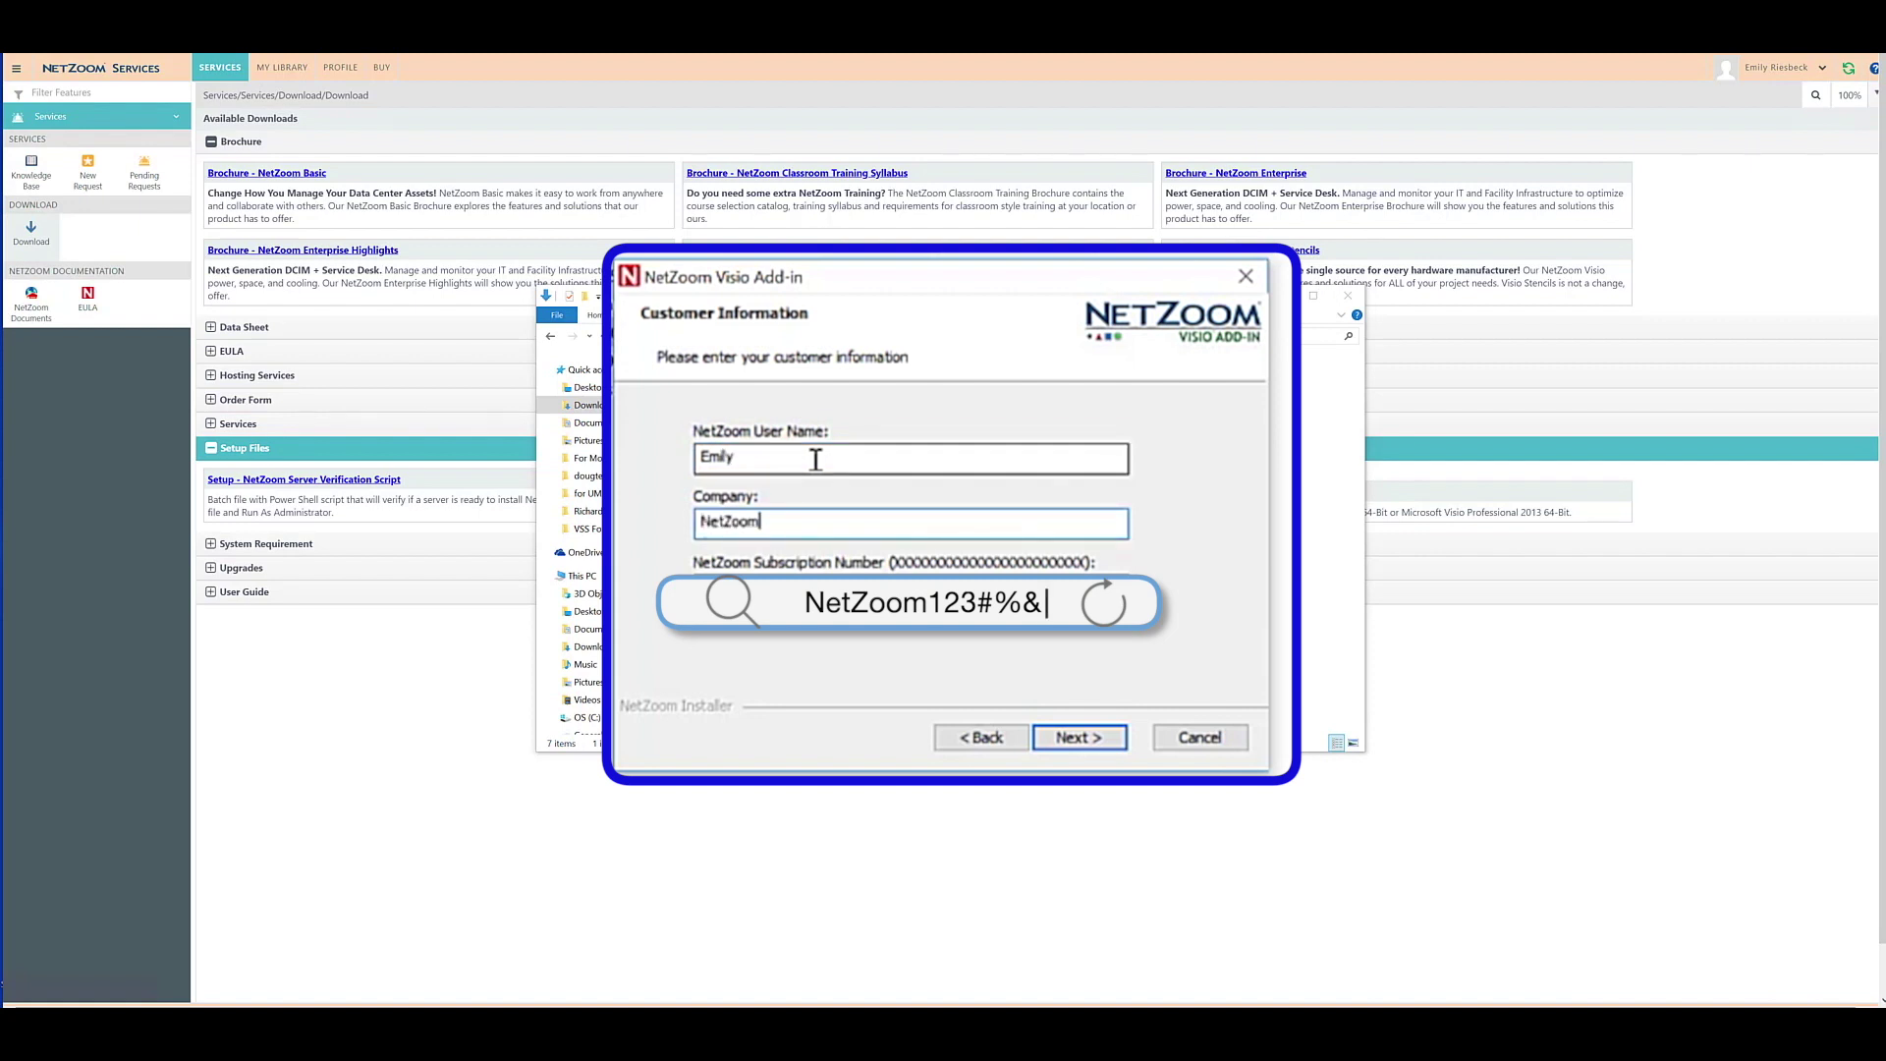
{"action": "key", "text": "Tab"}
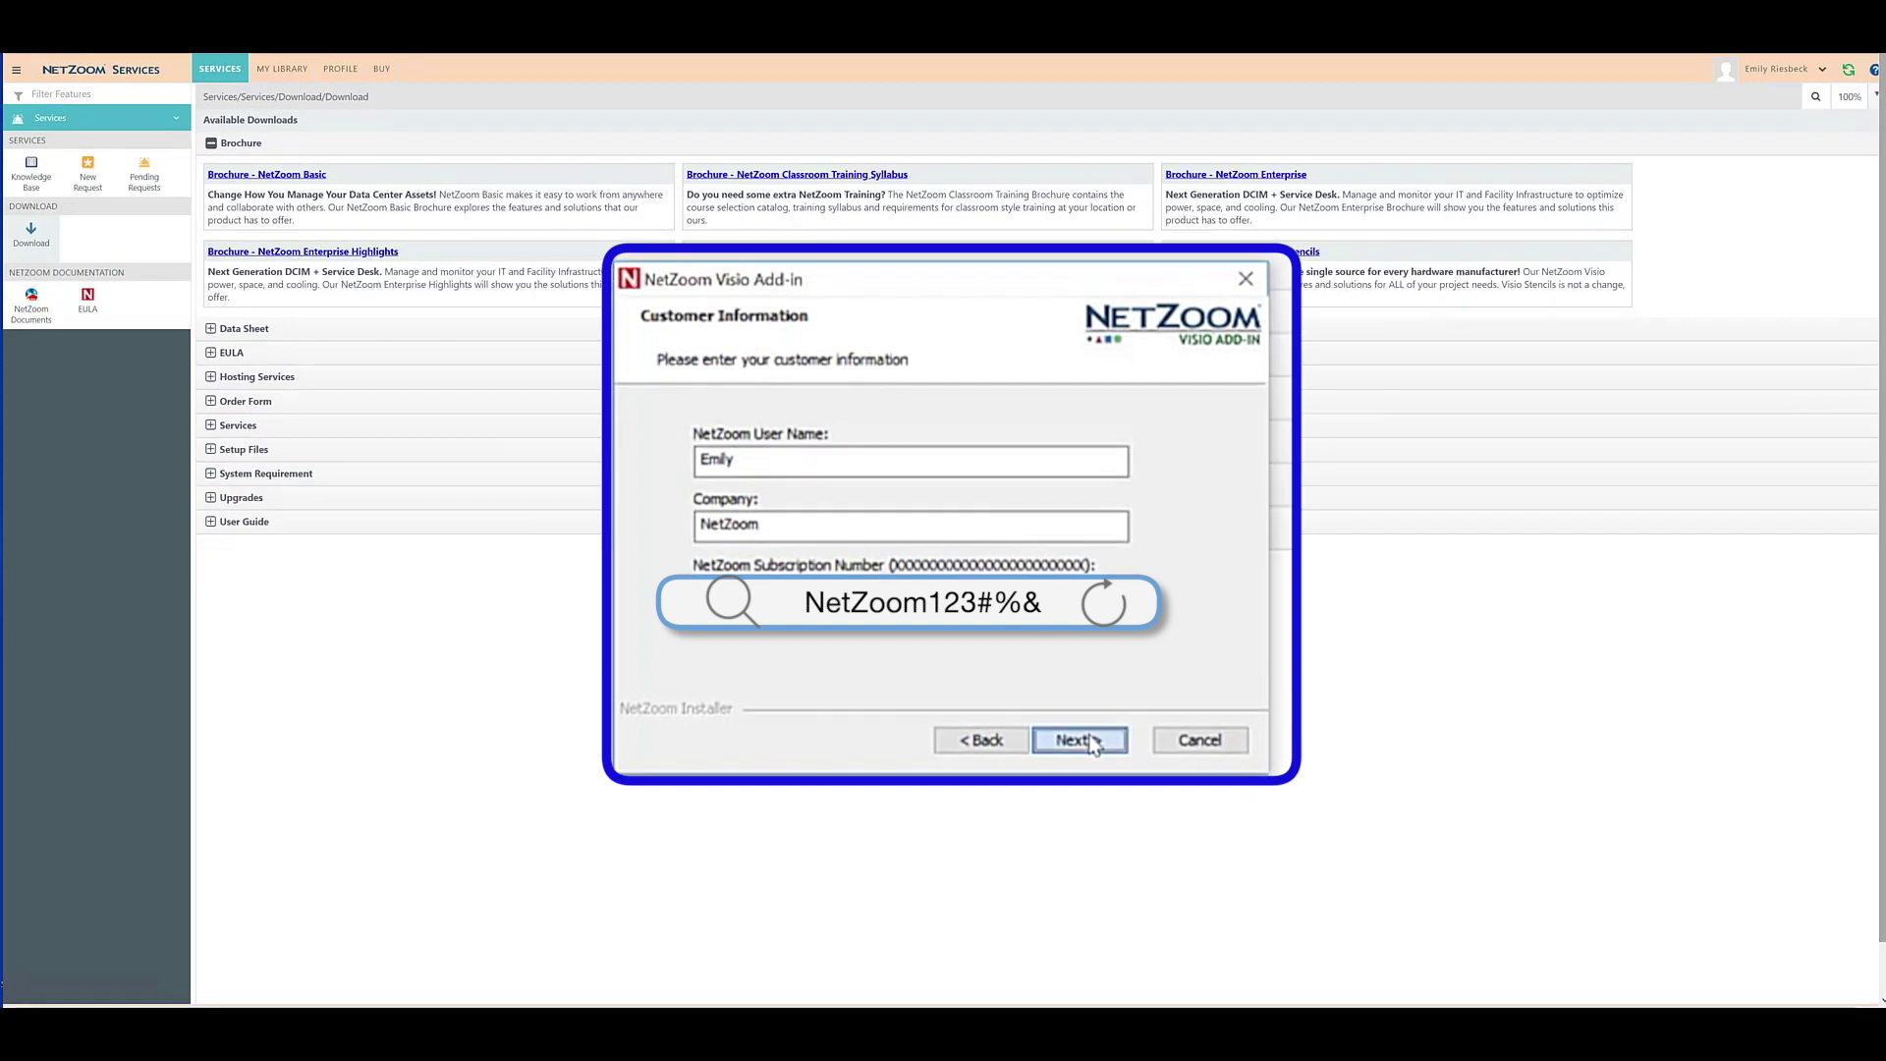
{"action": "left_click", "coordinate": [1088, 738]}
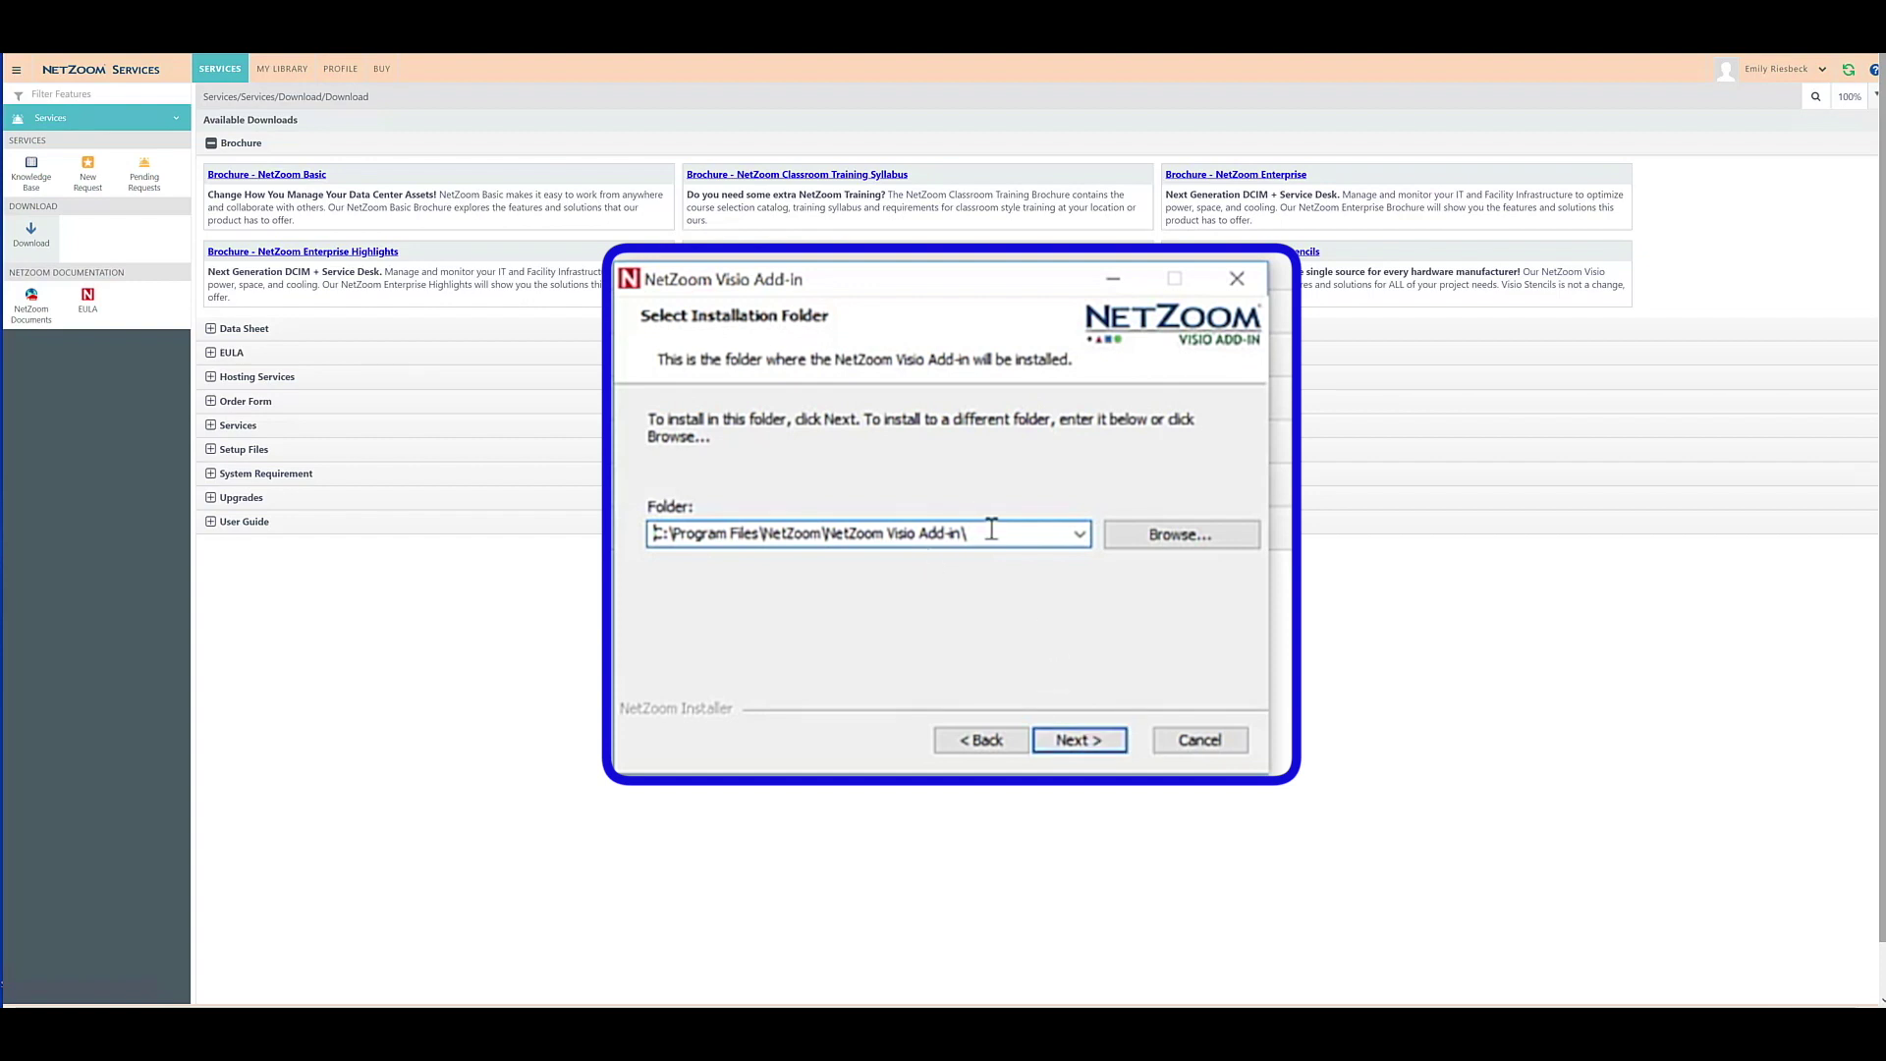
{"action": "left_click", "coordinate": [1081, 740]}
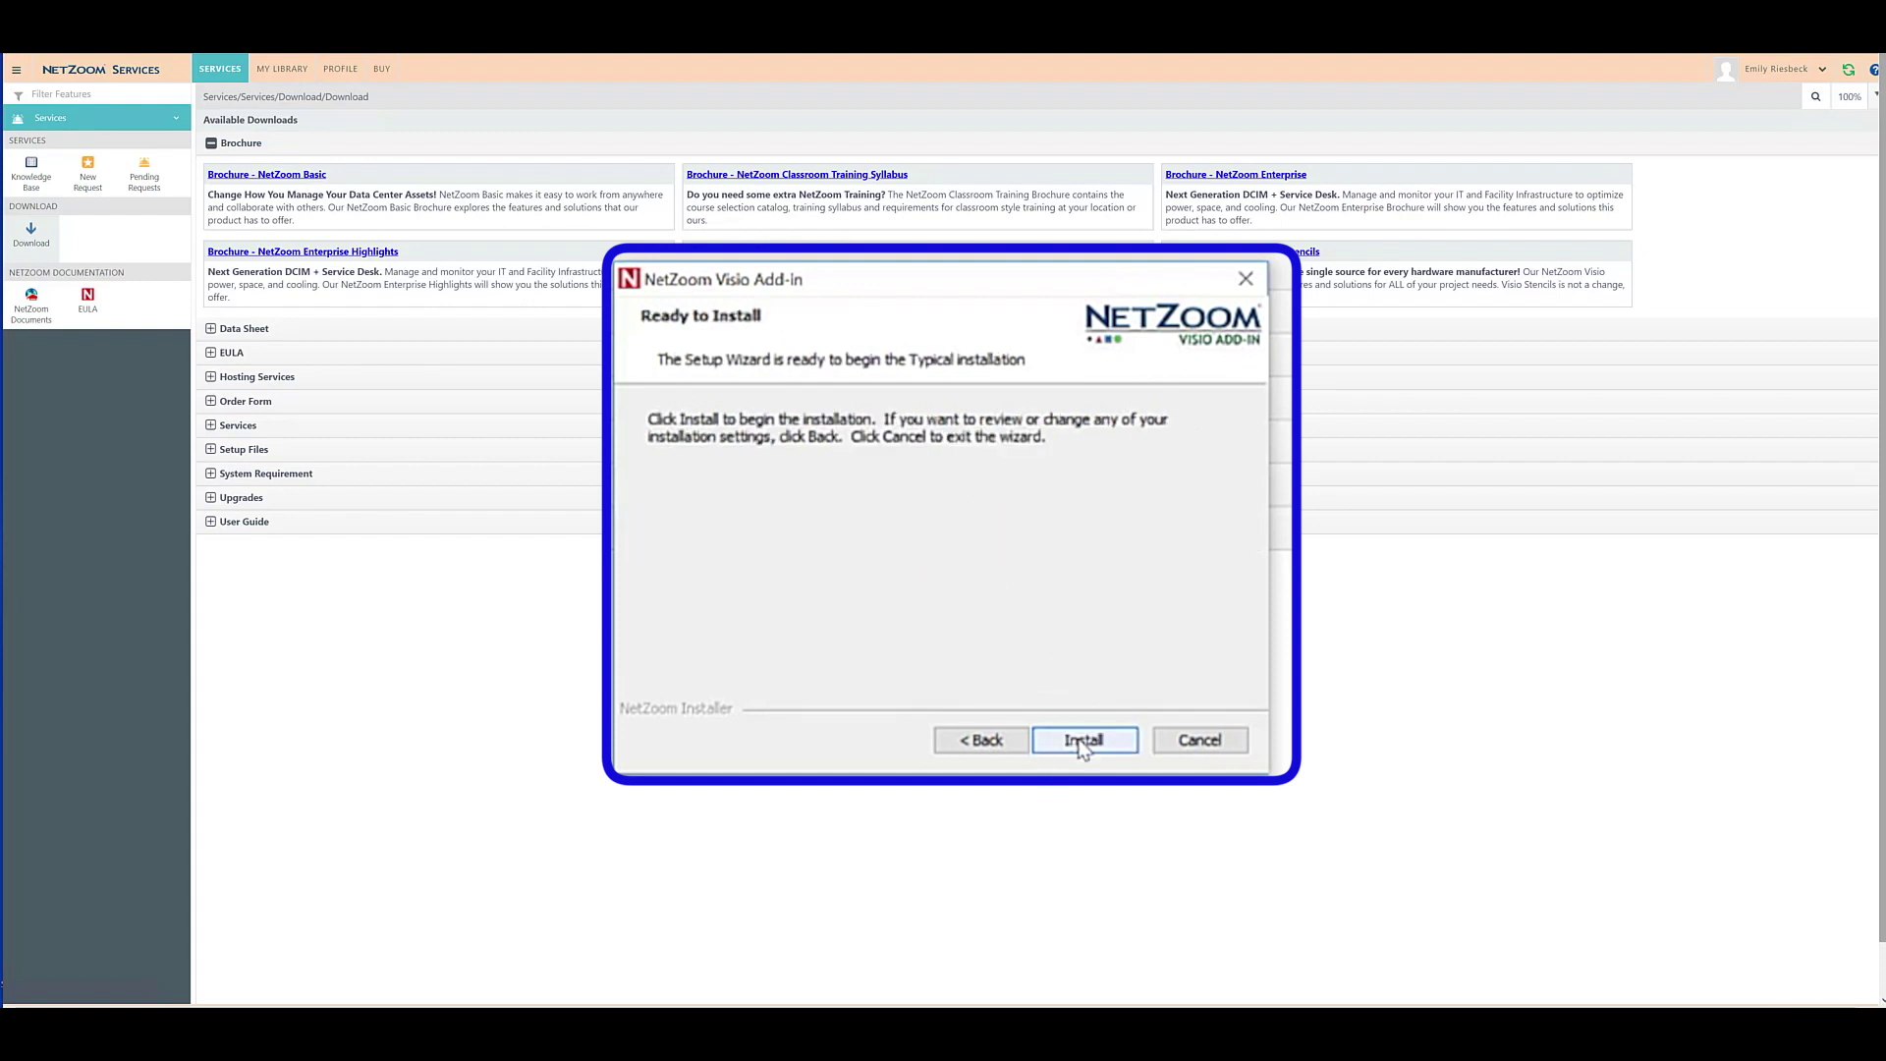
Install the add-in and finish setup with 'Launch NetZoom Visio Add-in' ticked.
{"action": "left_click", "coordinate": [1026, 644]}
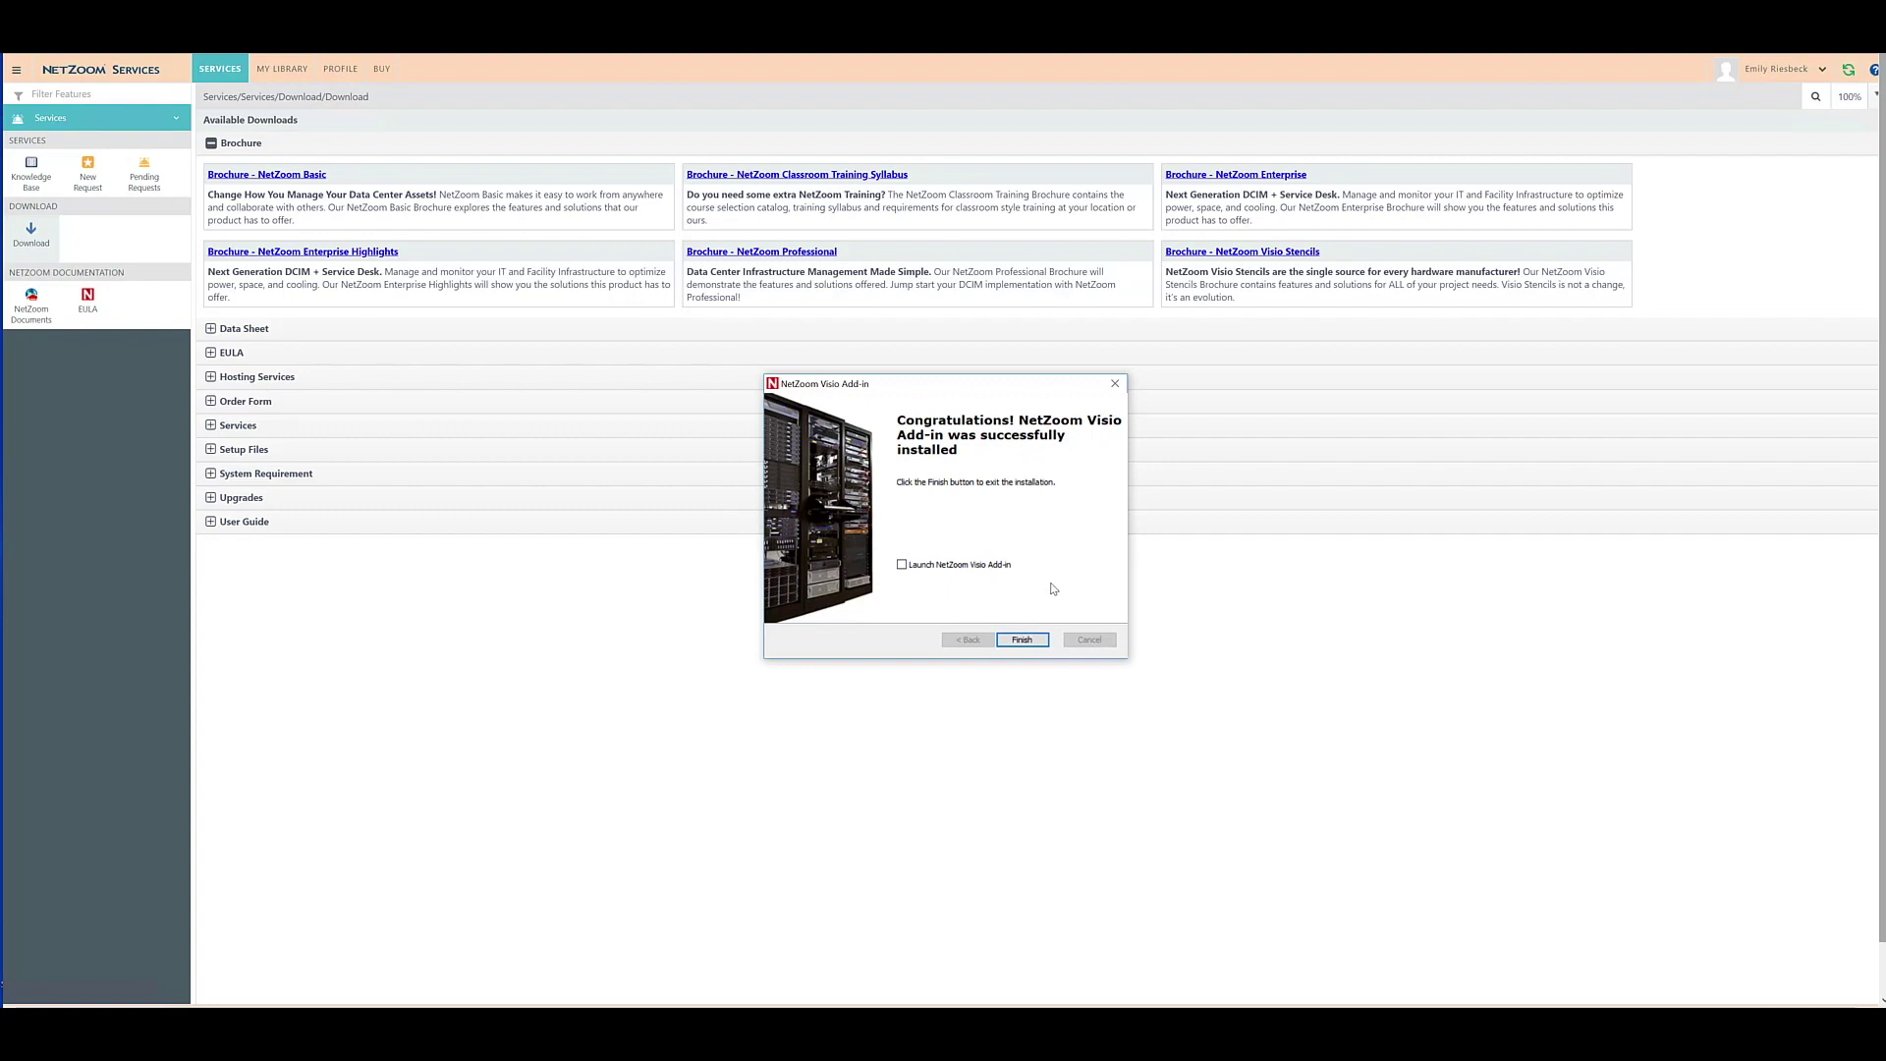
{"action": "left_click", "coordinate": [902, 565]}
{"action": "left_click", "coordinate": [1023, 640]}
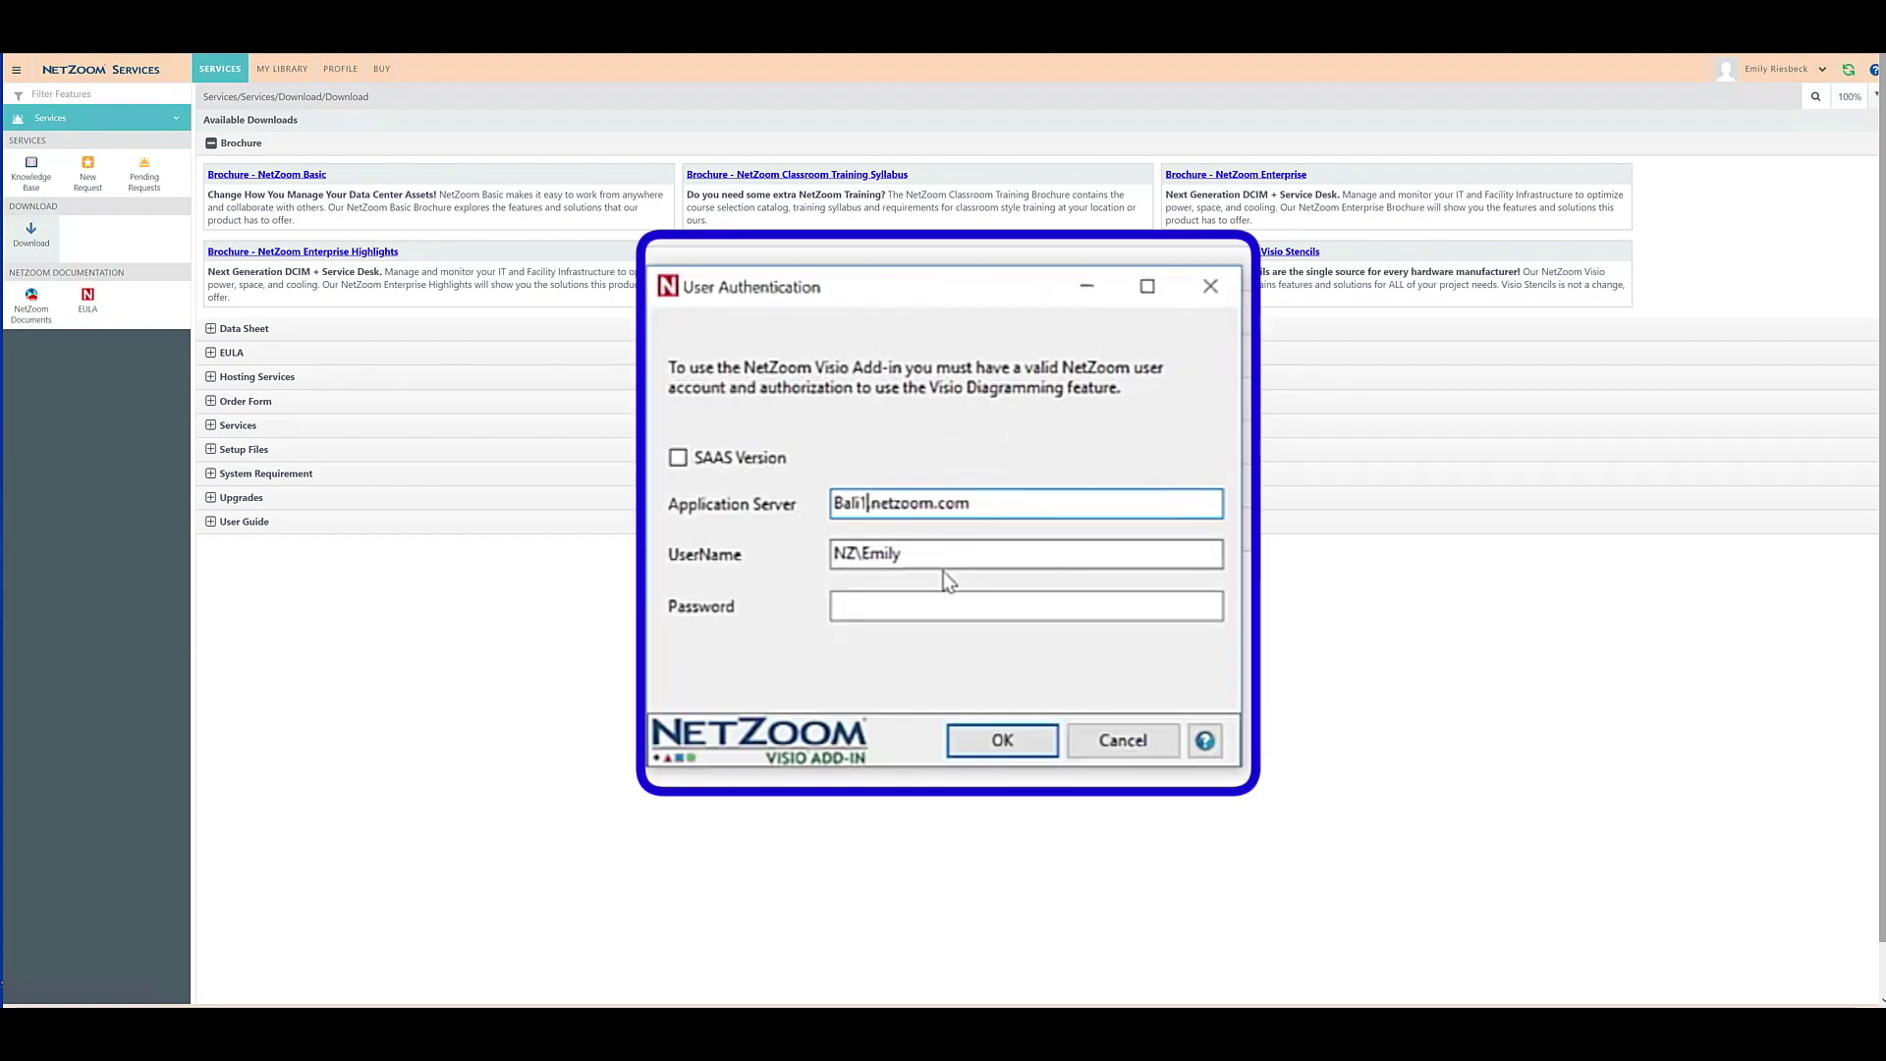
Sign in to the add-in with the account password in User Authentication.
{"action": "left_click", "coordinate": [934, 610]}
{"action": "type", "text": "**"}
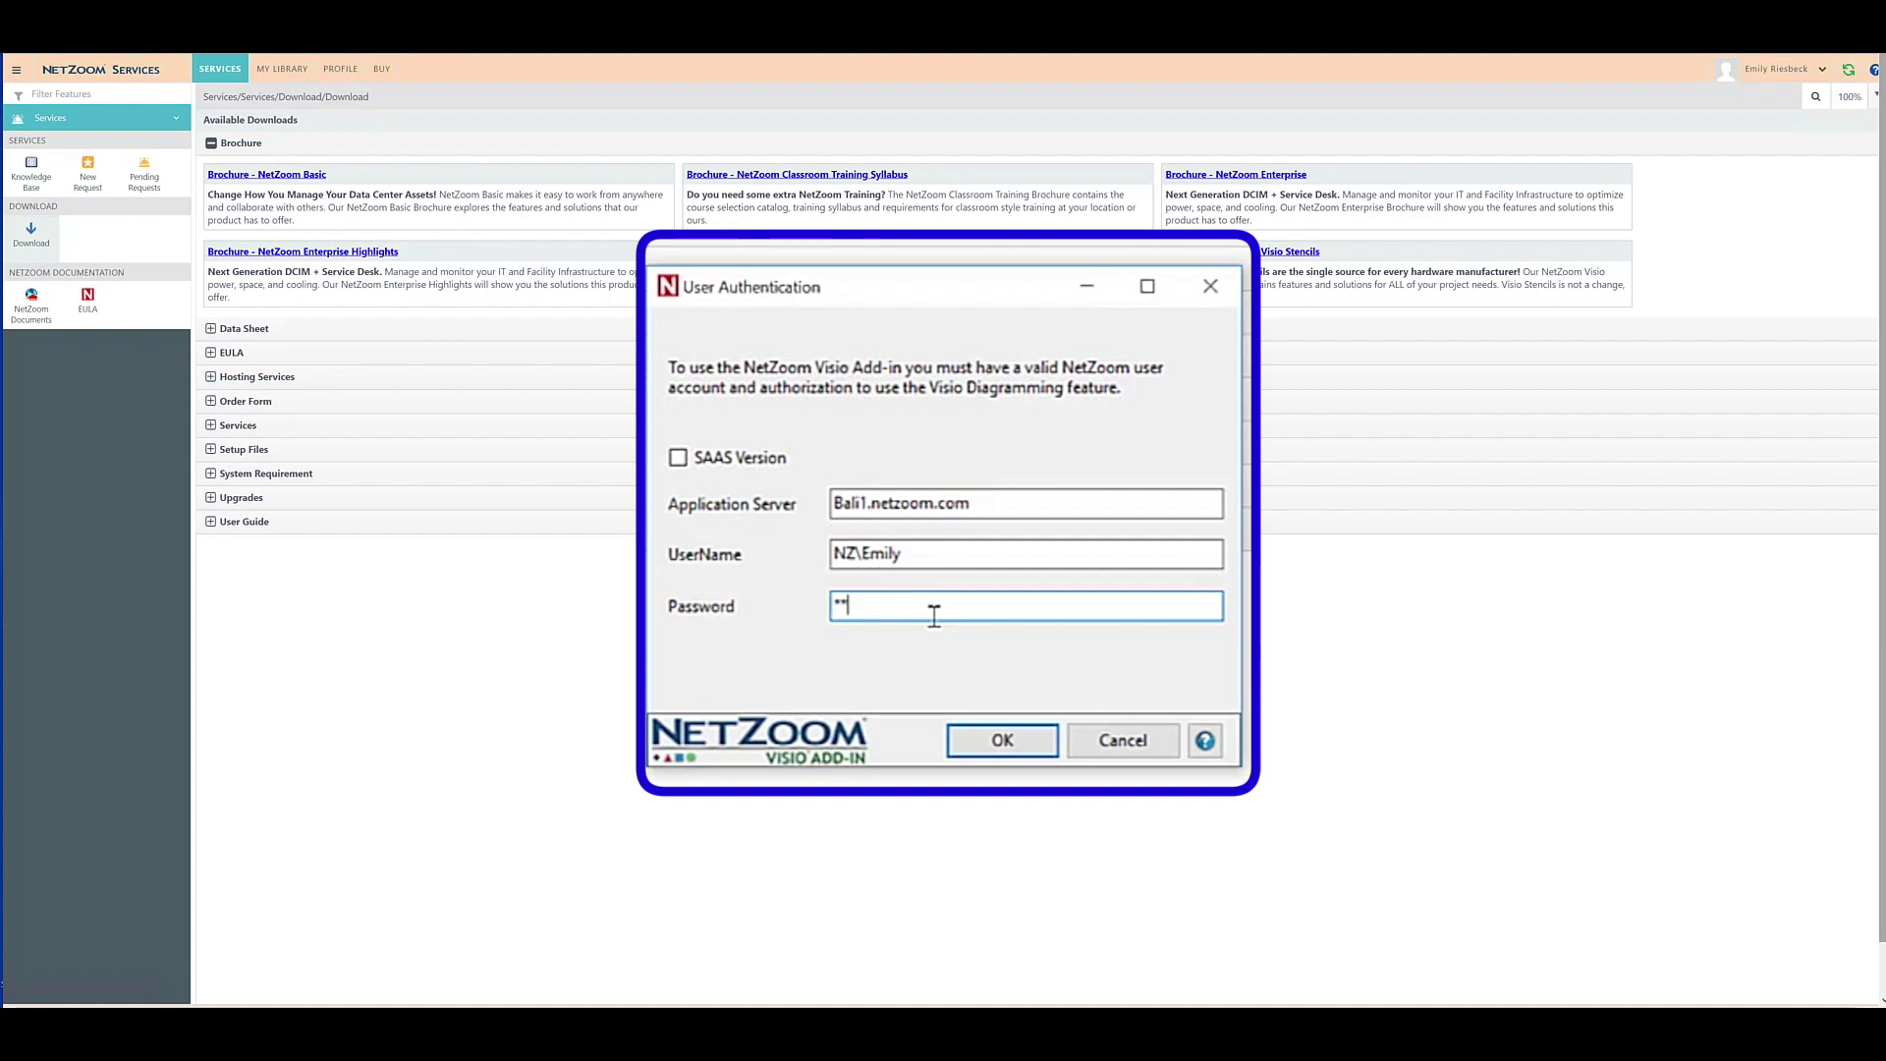
{"action": "type", "text": "**************"}
{"action": "key", "text": "Return"}
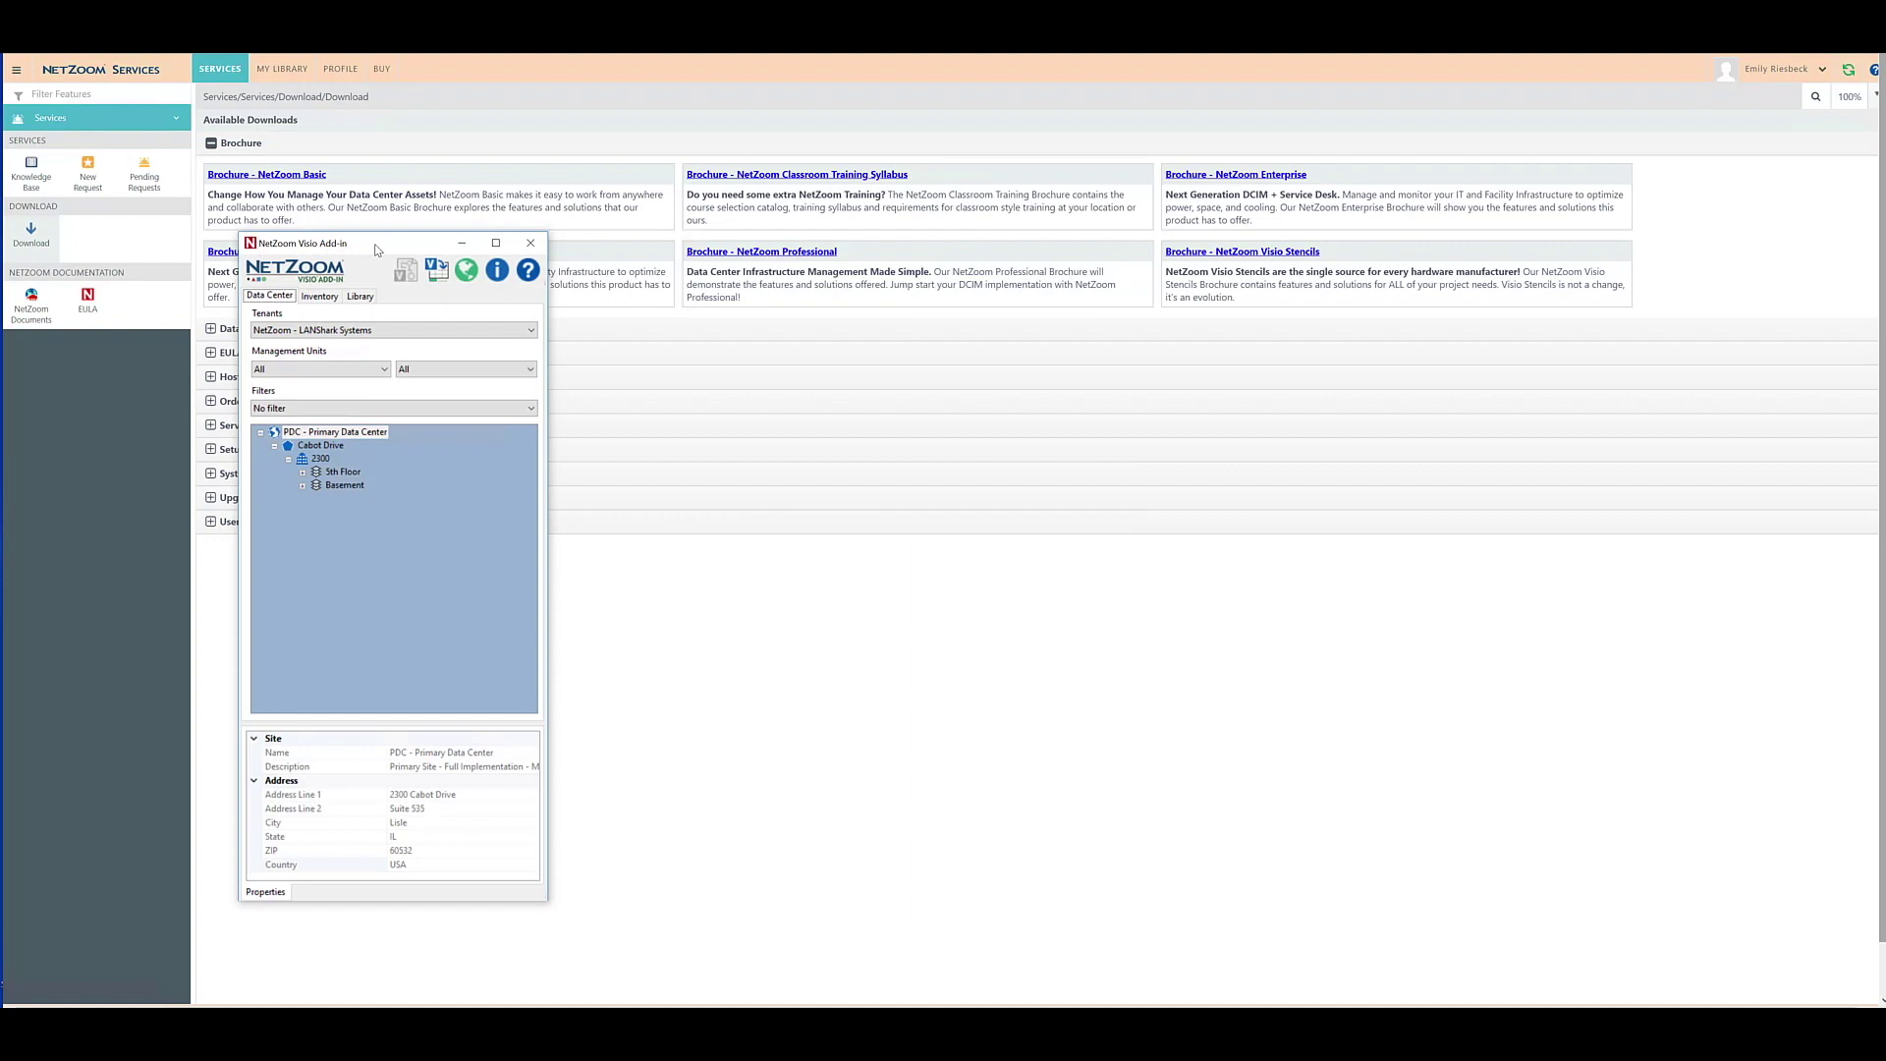
Move the NetZoom Visio Add-in window further to the right.
{"action": "left_click_drag", "start_coordinate": [380, 246], "coordinate": [874, 163]}
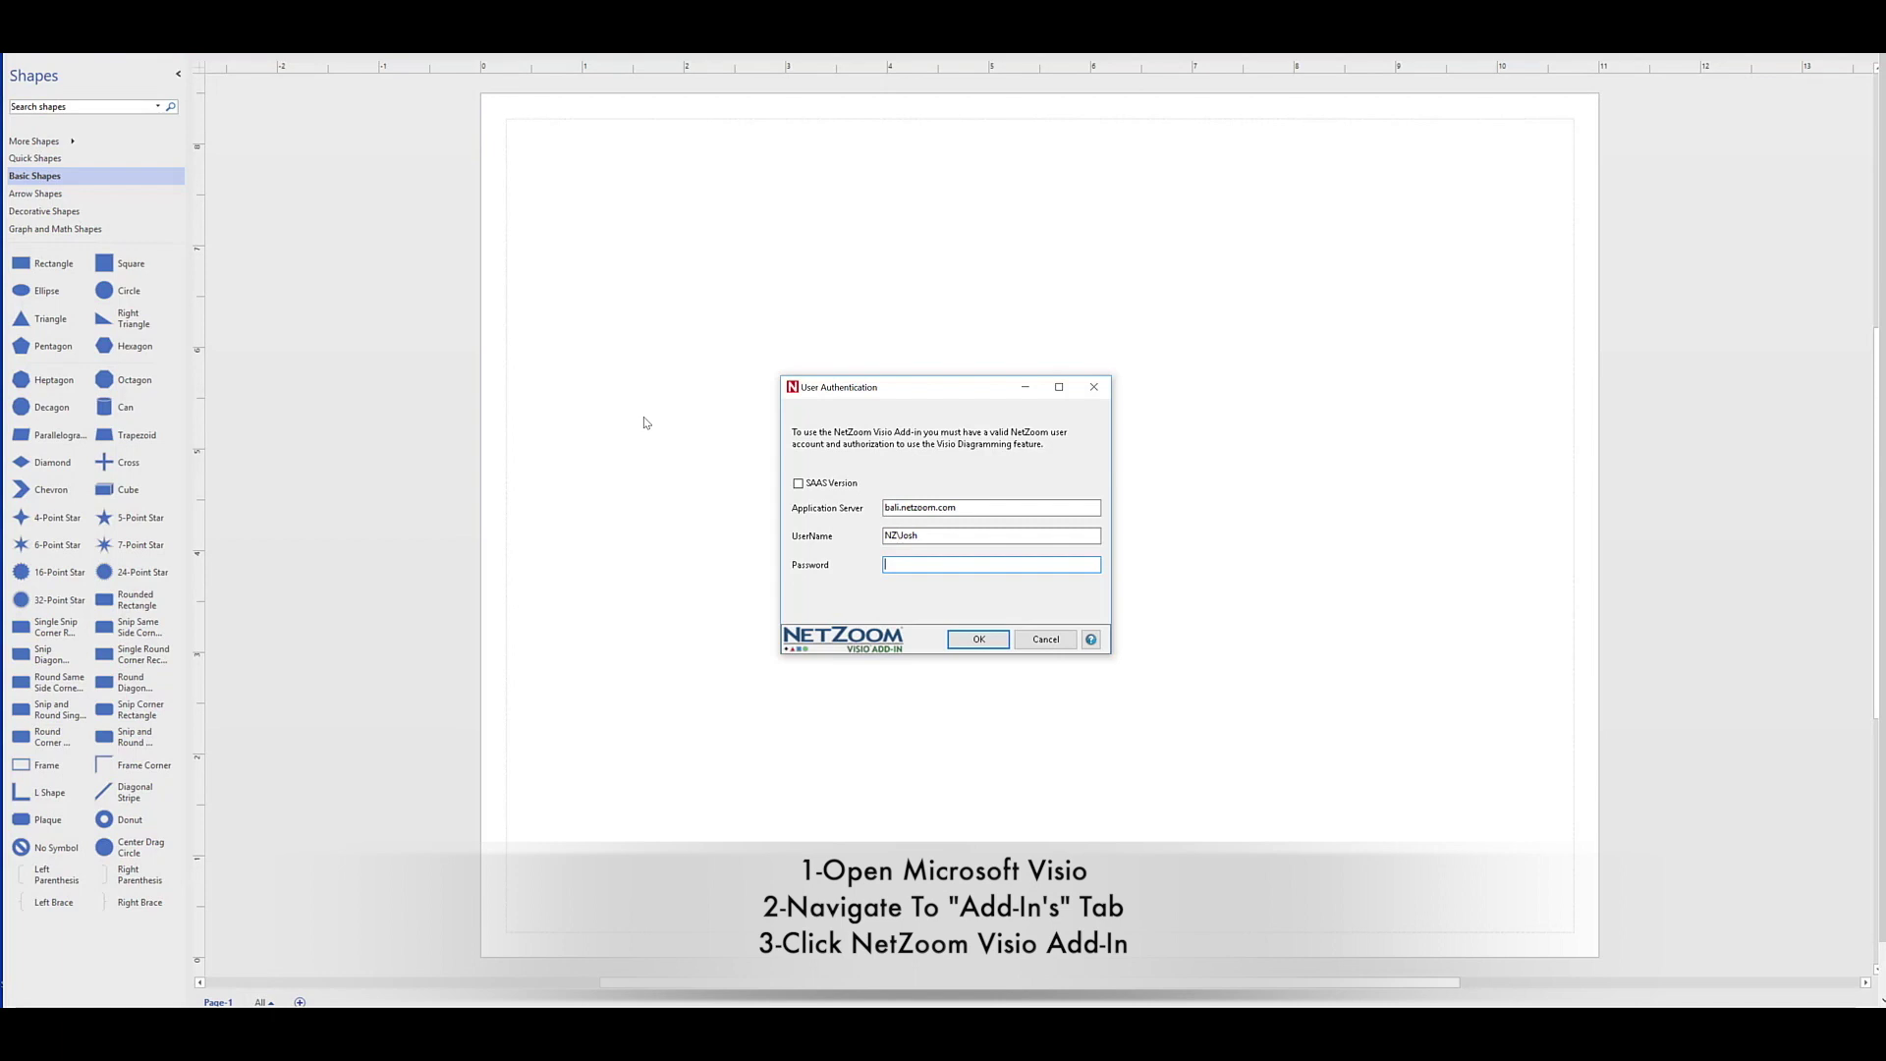
Correct the server to bali1.netzoom.com, enter the right user name and password, and sign in.
{"action": "left_click", "coordinate": [868, 497]}
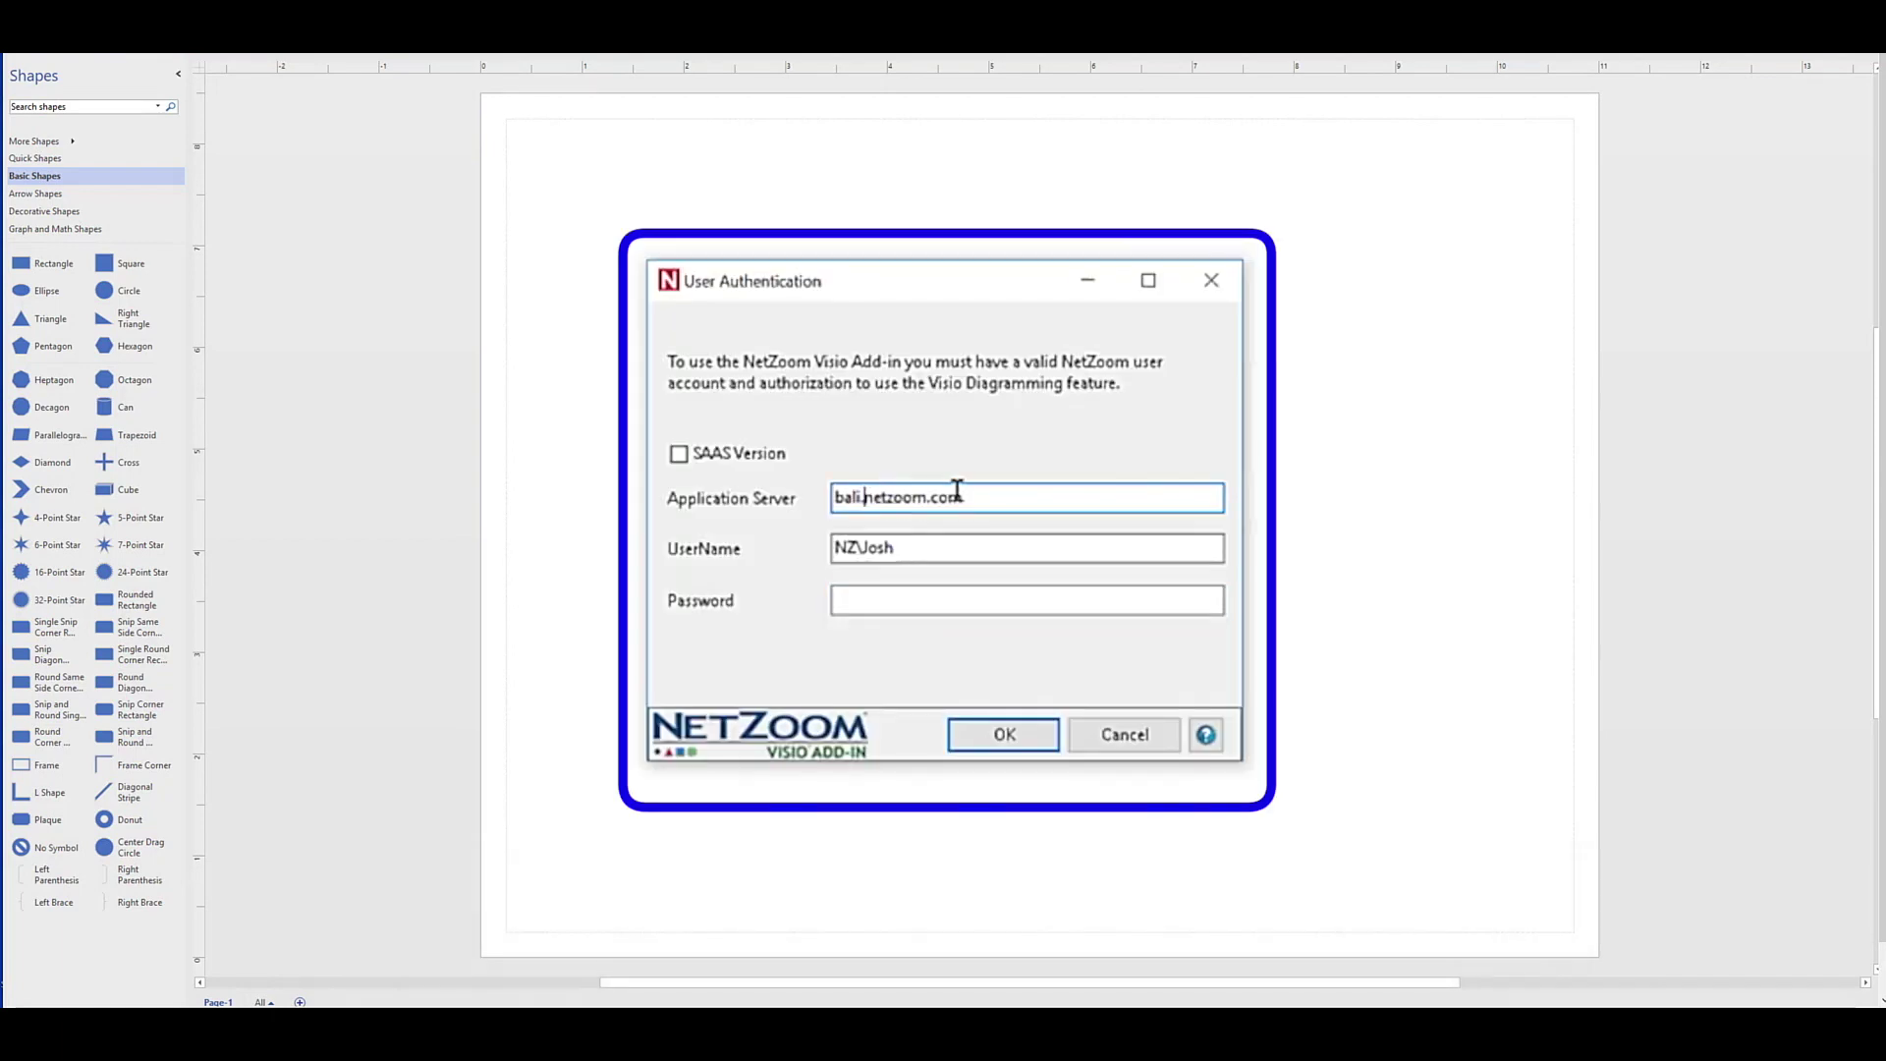
{"action": "type", "text": "1"}
{"action": "left_click", "coordinate": [909, 548]}
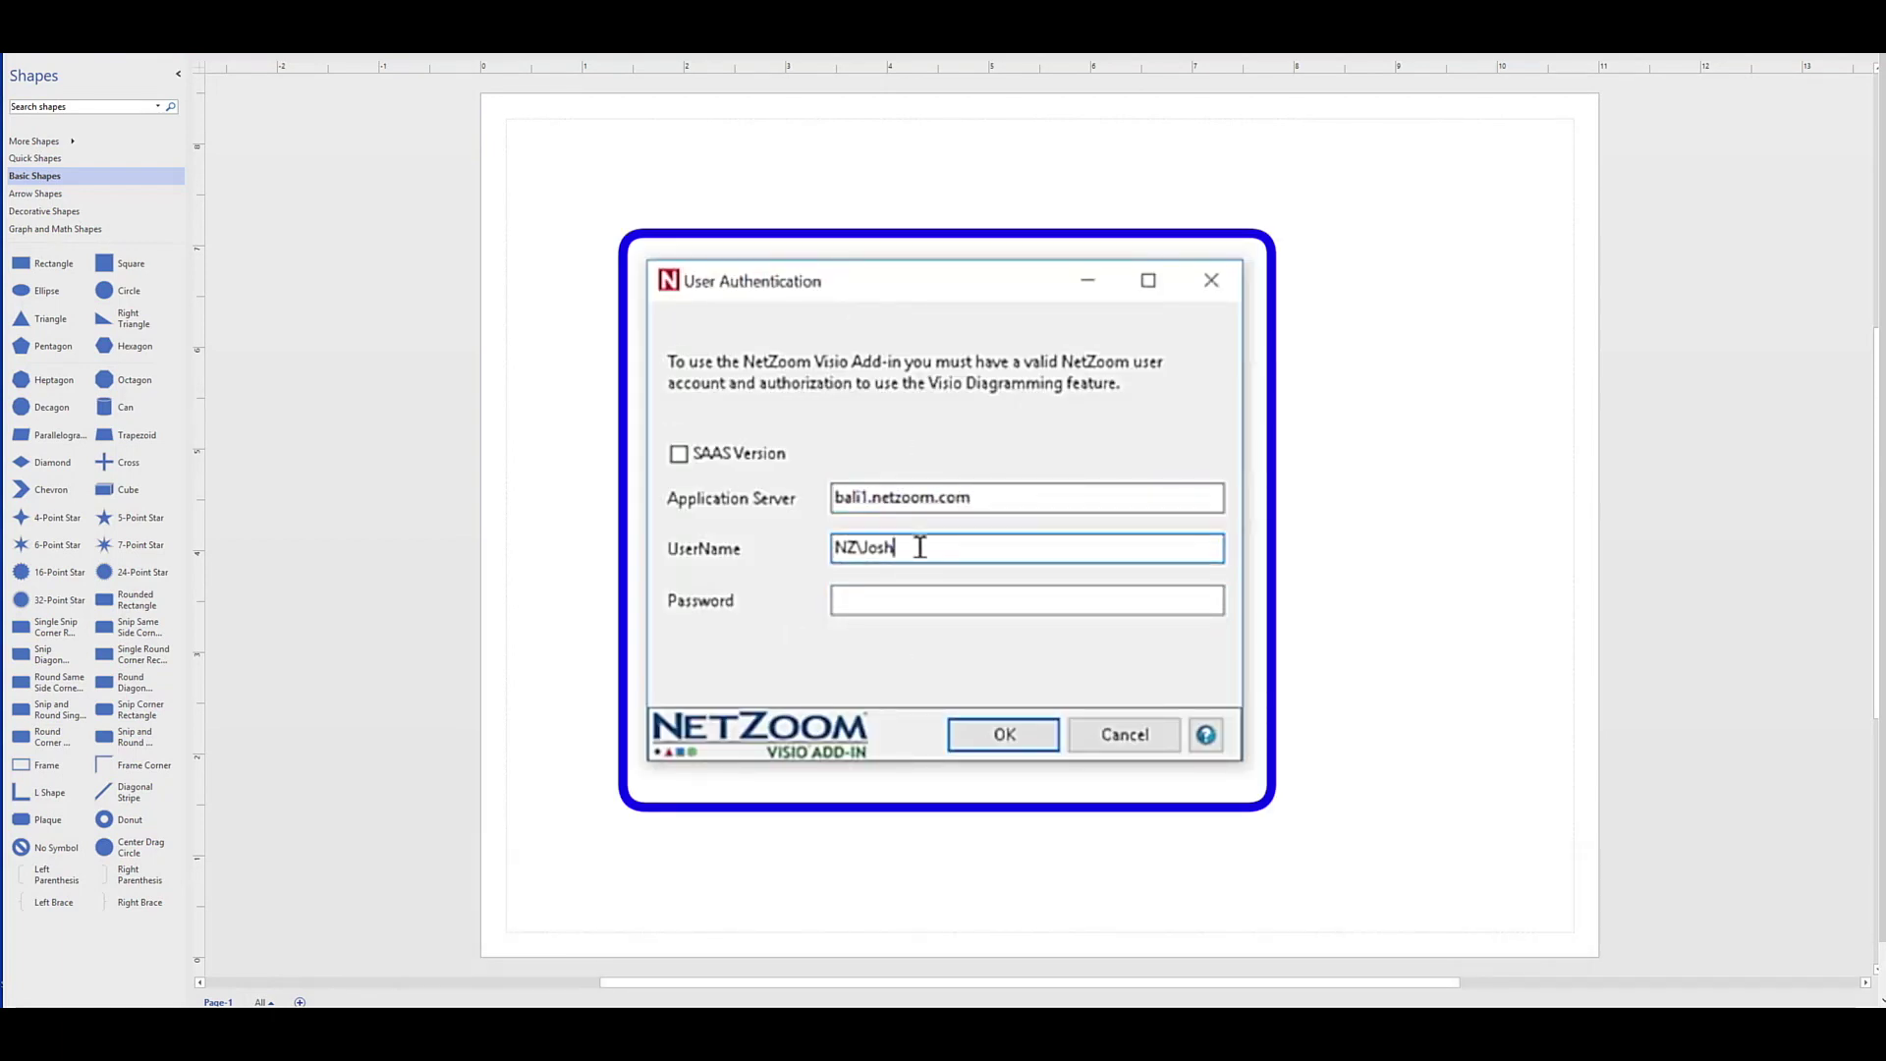
{"action": "key", "text": "BackSpace"}
{"action": "key", "text": "BackSpace"}
{"action": "key", "text": "BackSpace"}
{"action": "key", "text": "BackSpace"}
{"action": "type", "text": "Emily"}
{"action": "key", "text": "Tab"}
{"action": "type", "text": "*"}
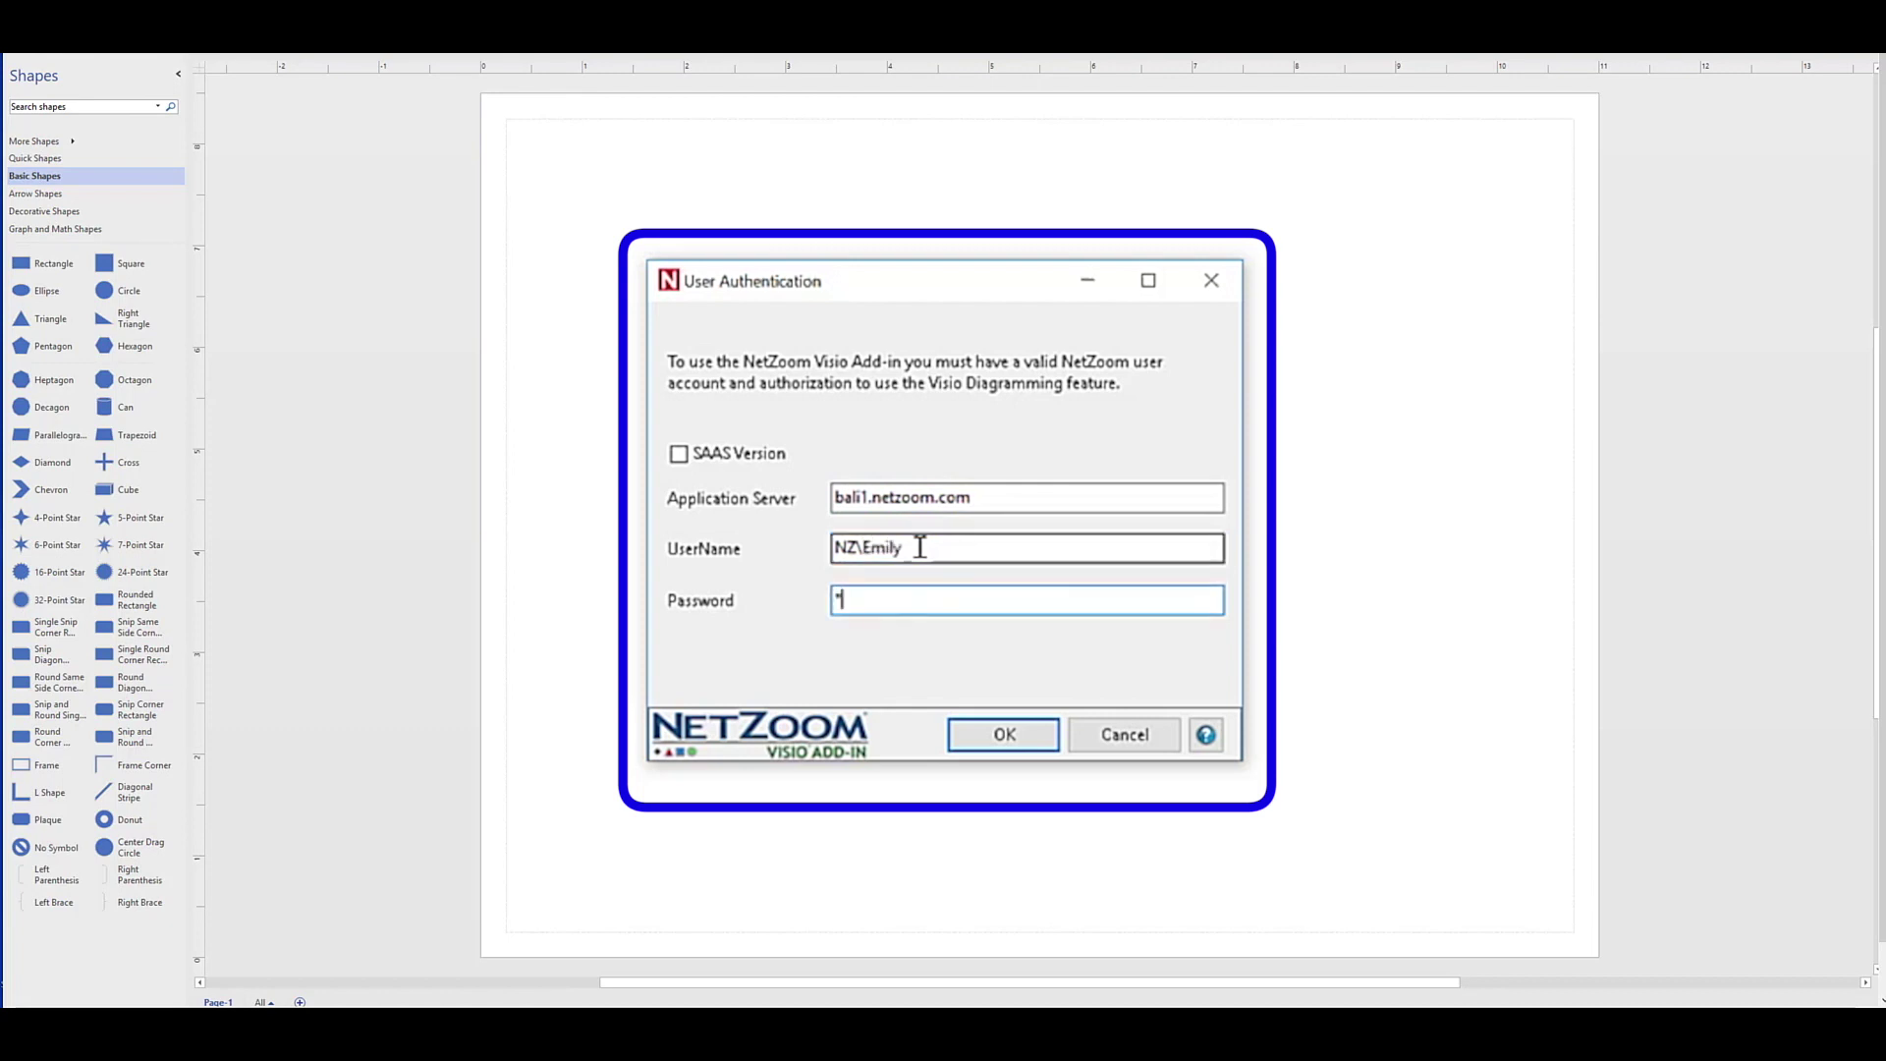
{"action": "type", "text": "**************"}
{"action": "key", "text": "Return"}
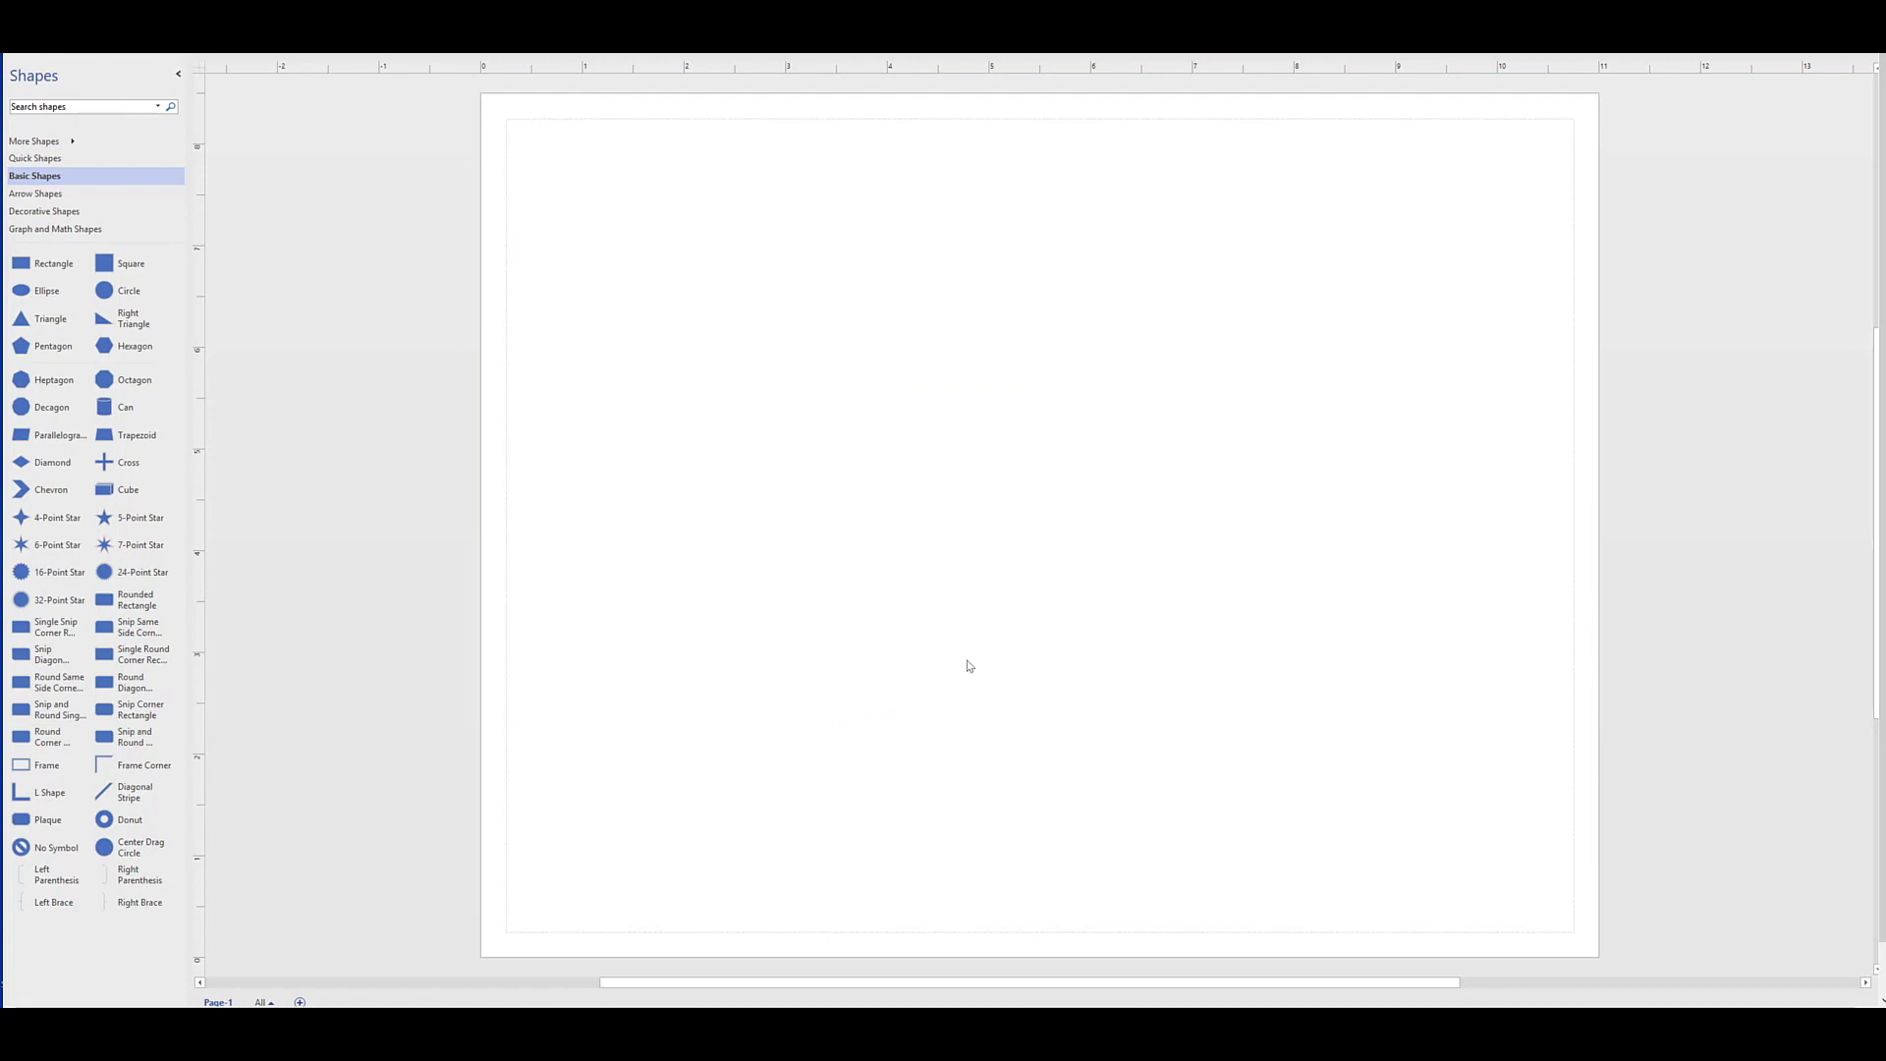